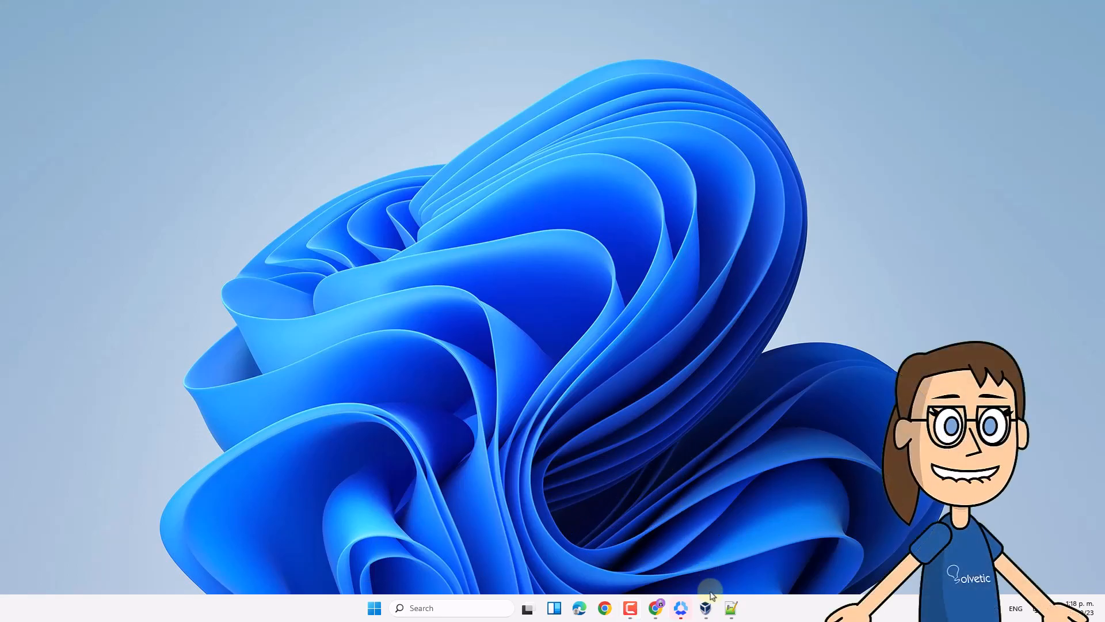
- Switch to Oracle VM VirtualBox Manager and open the Virtual Media Manager
left_click(705, 608)
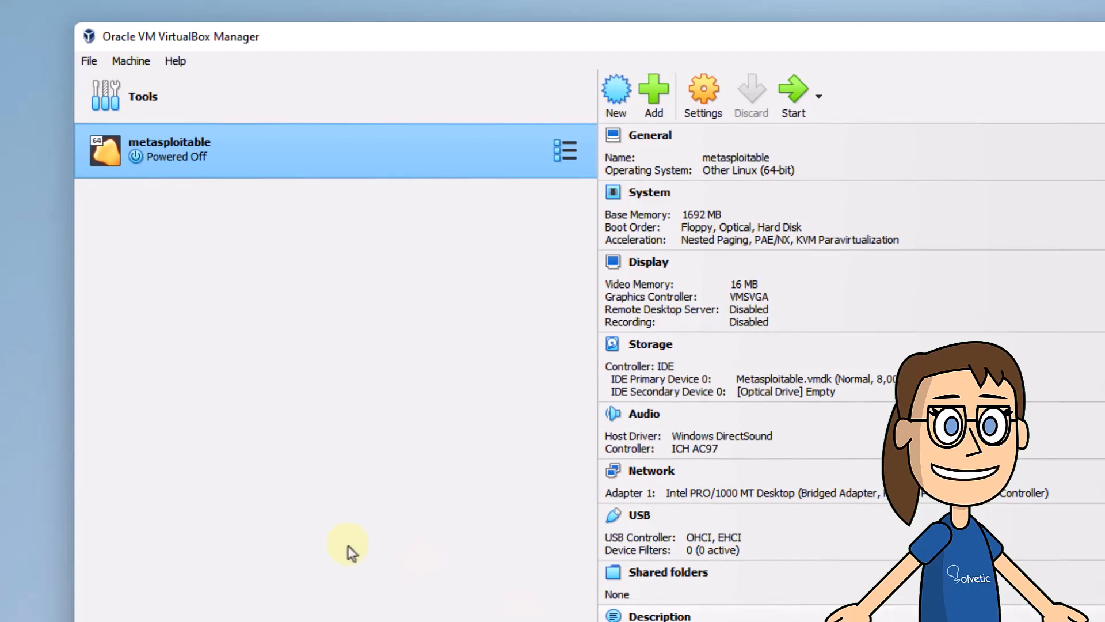
left_click(89, 62)
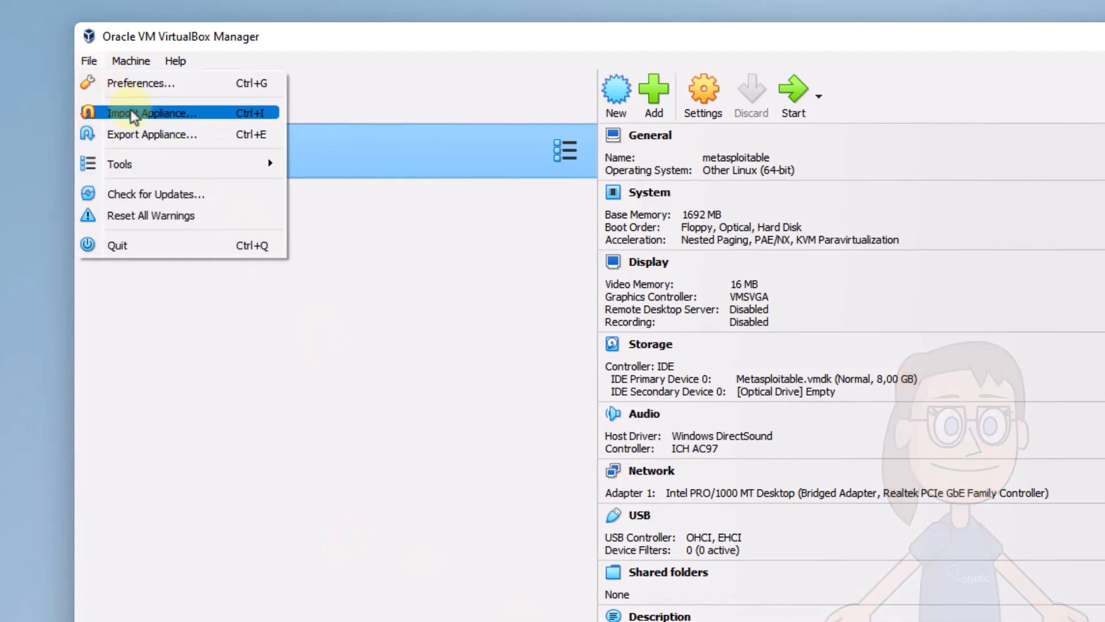
mouse_move(160, 163)
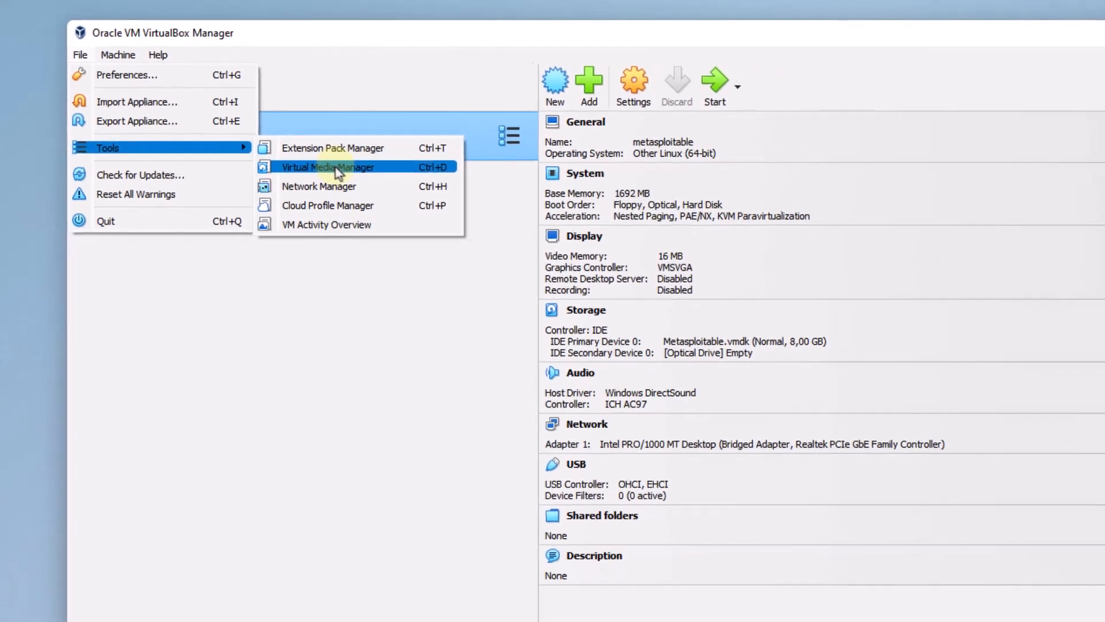
left_click(374, 186)
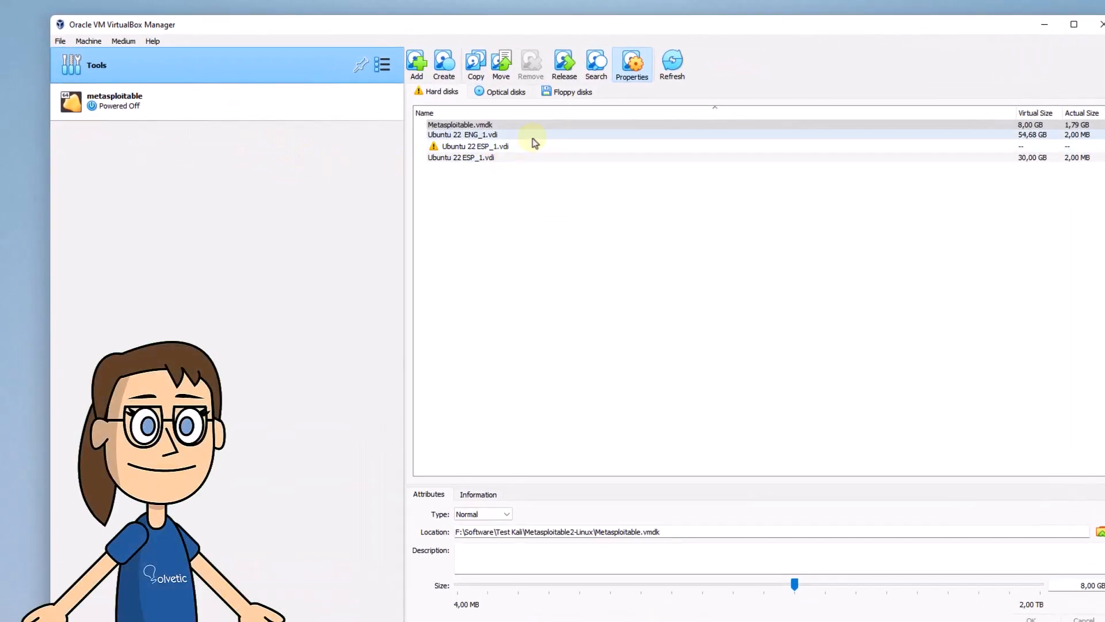
- Enlarge the virtual hard disk Ubuntu 22 ESP_1.vdi to 37,92 GB, apply the size and minimize the manager window
left_click(533, 137)
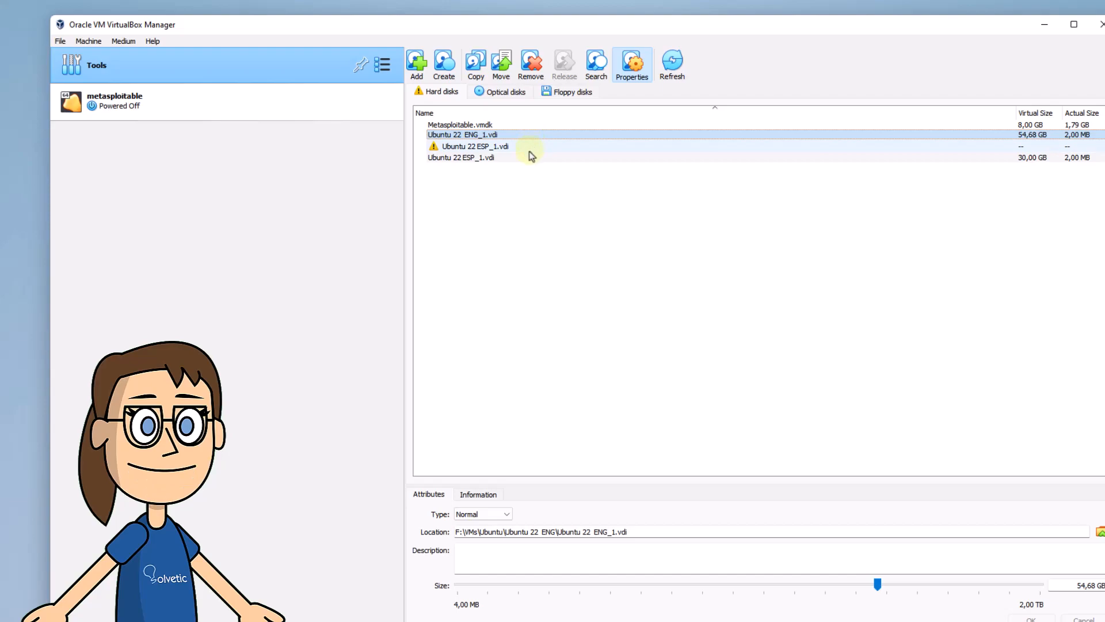
left_click(529, 158)
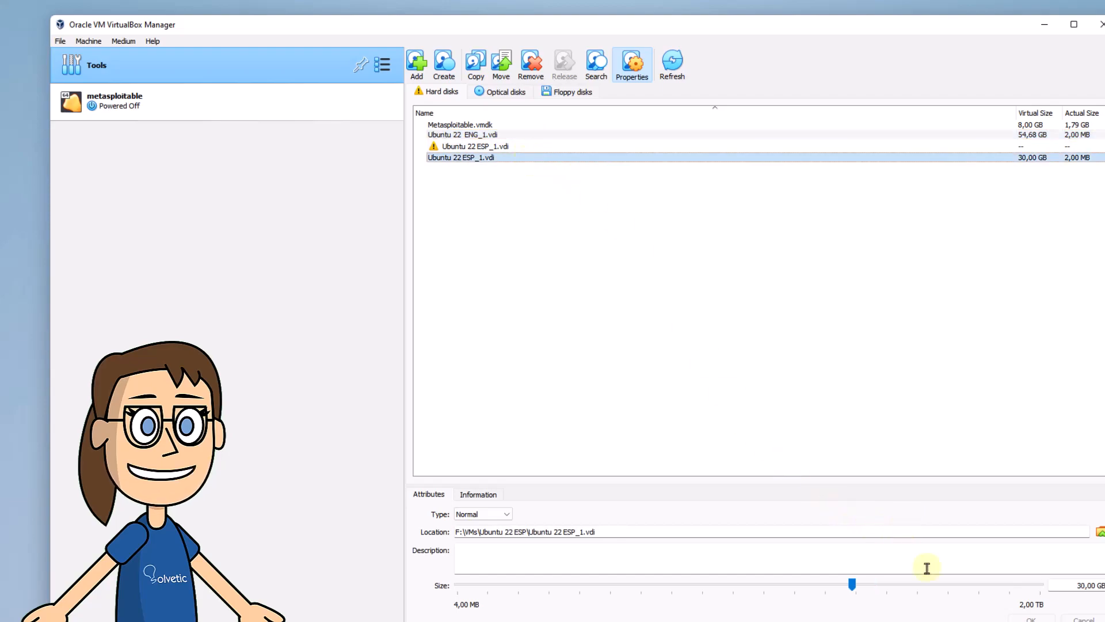
left_click_drag(853, 585, 866, 585)
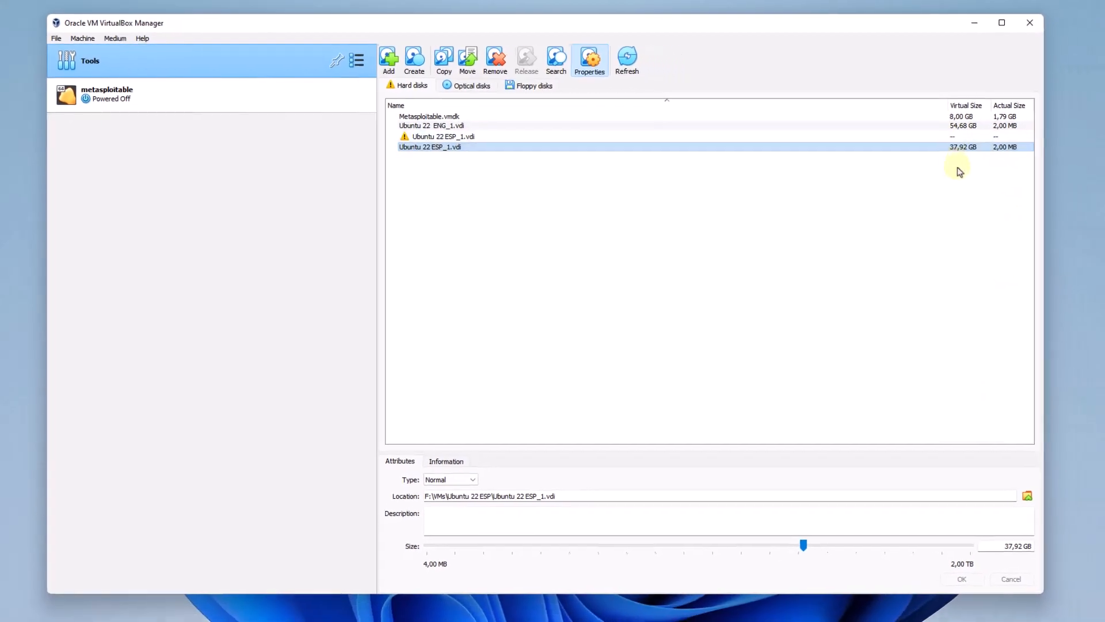
left_click(277, 101)
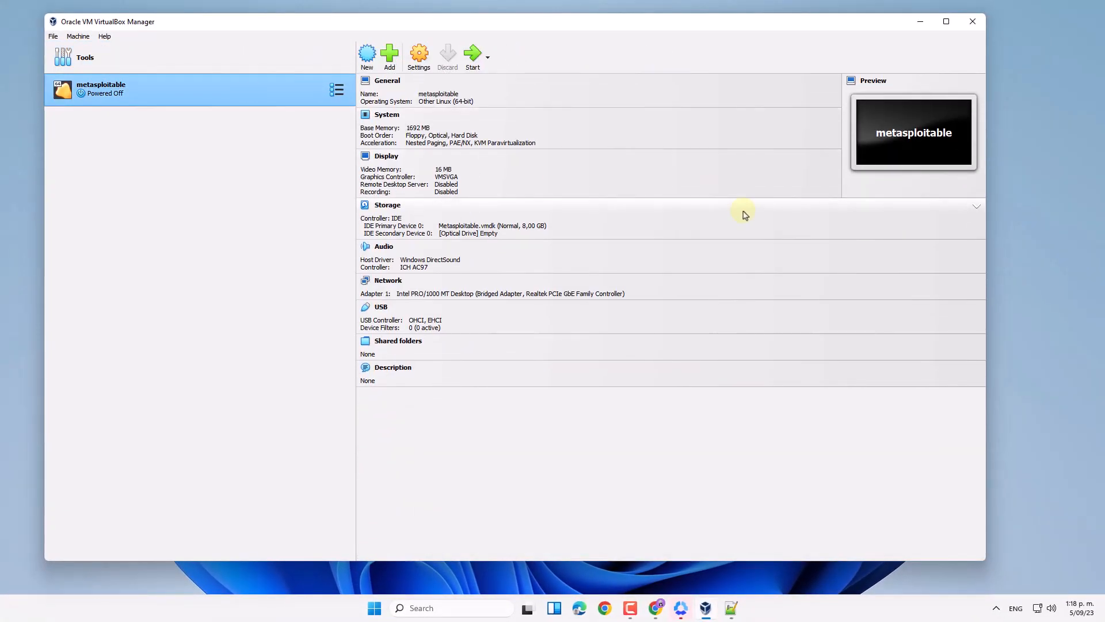
left_click(921, 25)
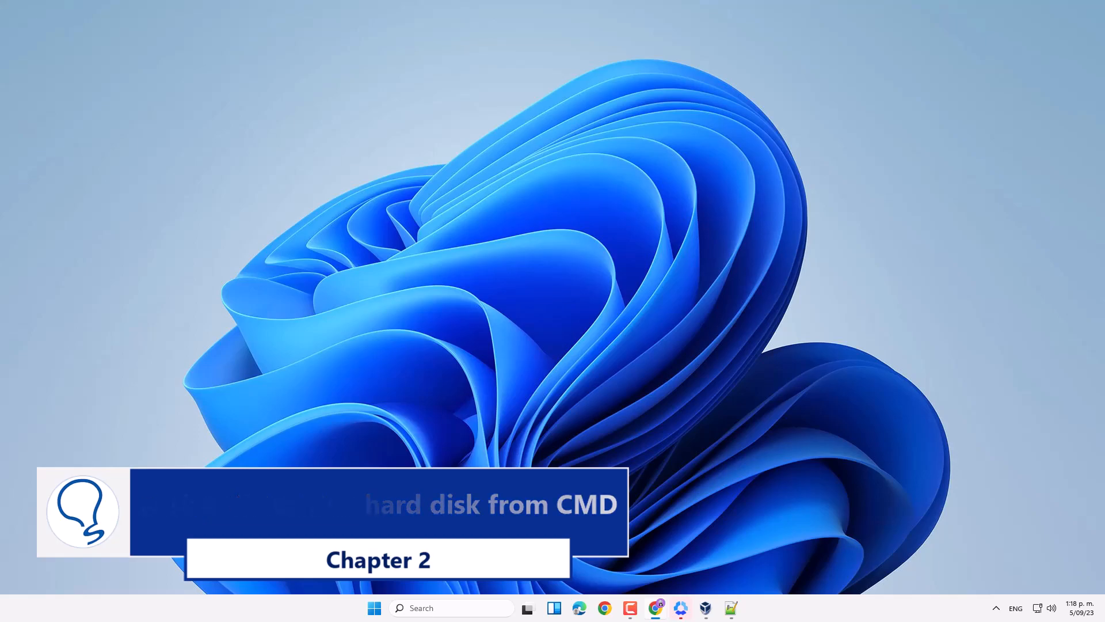
- Open Command Prompt as administrator, enlarge its window and change to the directory "C:\Program Files\Oracle\VirtualBox"
left_click(447, 603)
type("cmd")
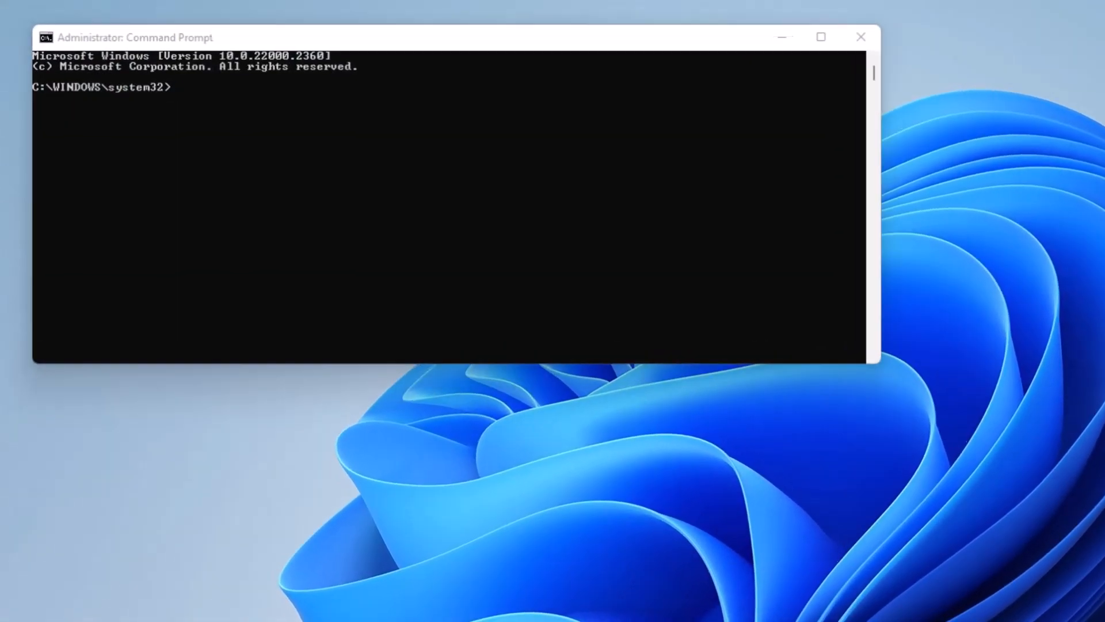
left_click_drag(881, 359, 970, 474)
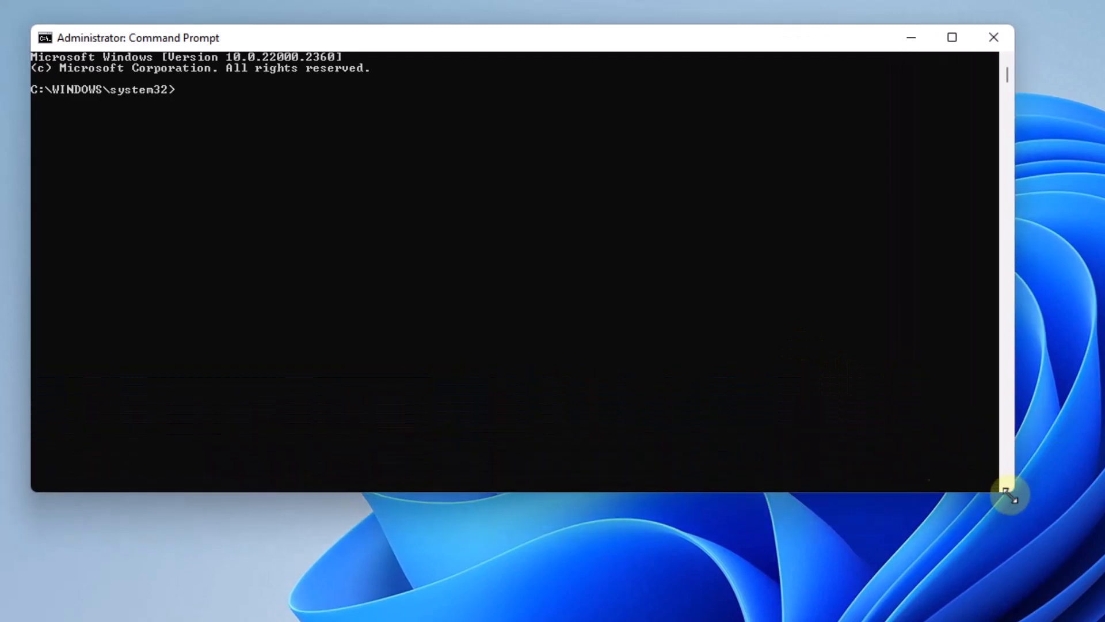
type("cd \"C:\\Program Files\\Oracle\\VirtualBox\"")
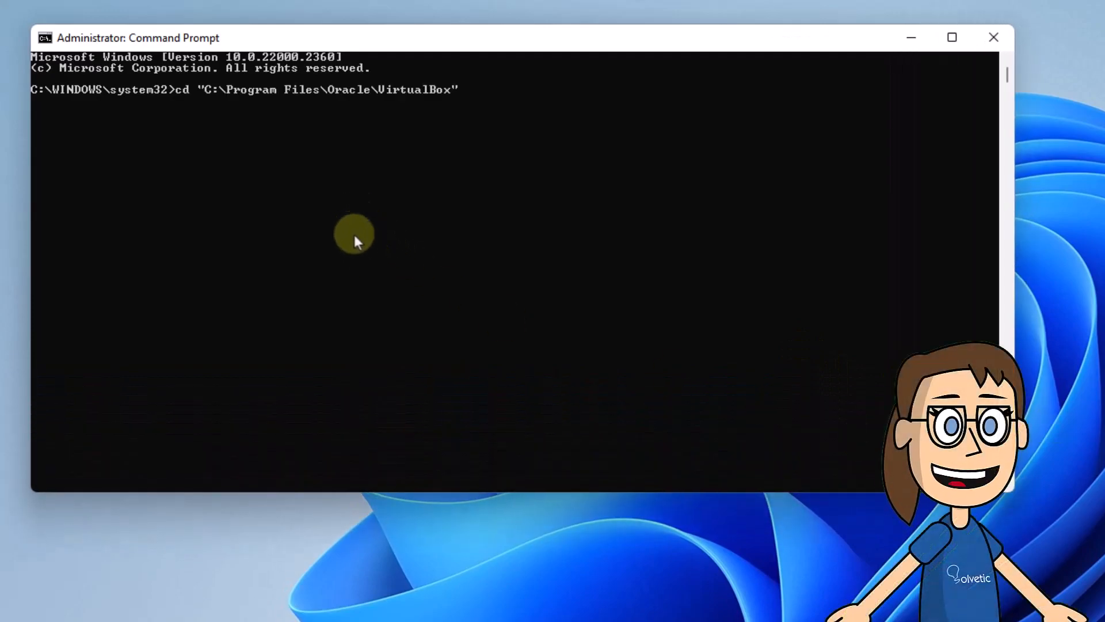
key("Return")
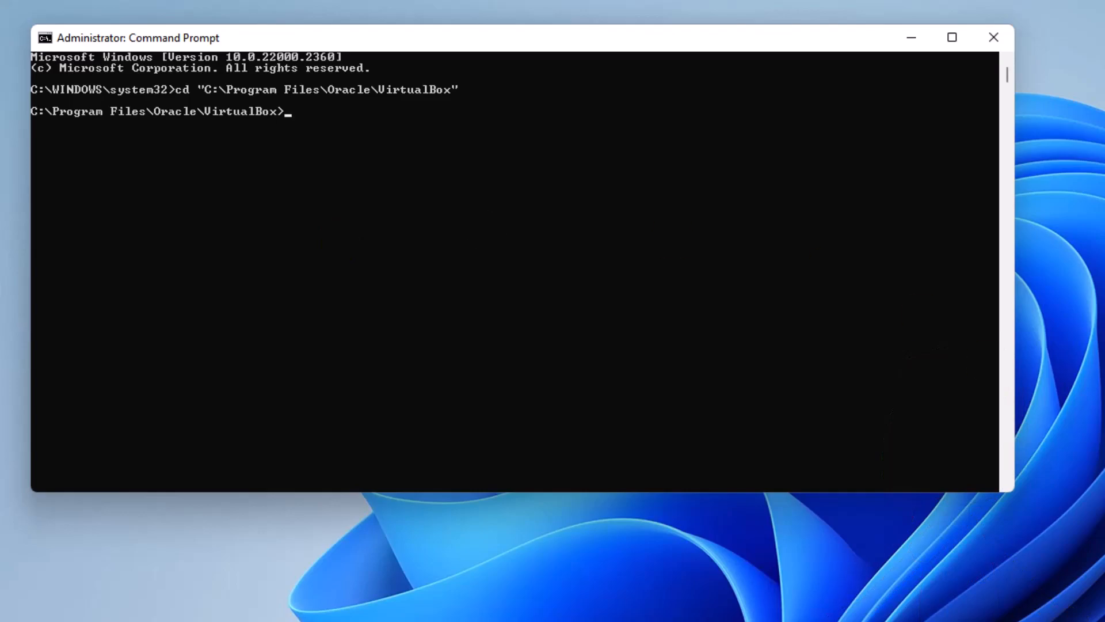
- Run VBoxManage modifyhd on "F:\Software\Test Kali\Metasploitable2-Linux\Metasploitable.vmdk" with --resize 67000
type("VBoxManage modifyhd \"F:\\Software\\Test Kali\\Metasploitable2-Linux\\Metasploitable.vmdk\" --resize")
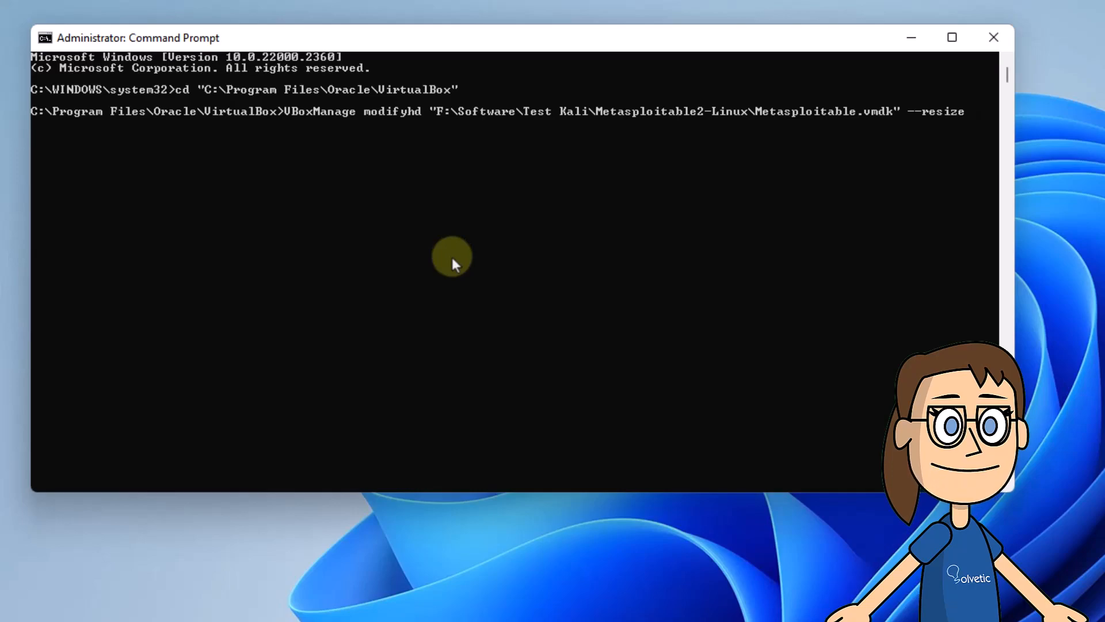
type("67000")
key("Return")
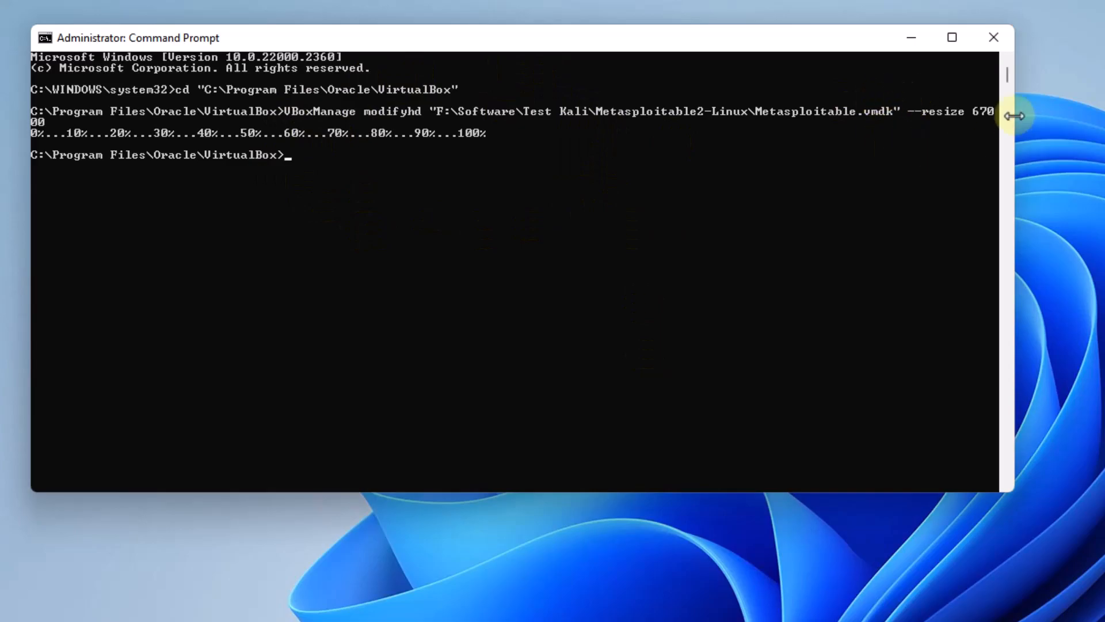
- Clear the console with cls and close the Command Prompt session with exit
left_click(532, 335)
key("Escape")
type("cls")
key("Return")
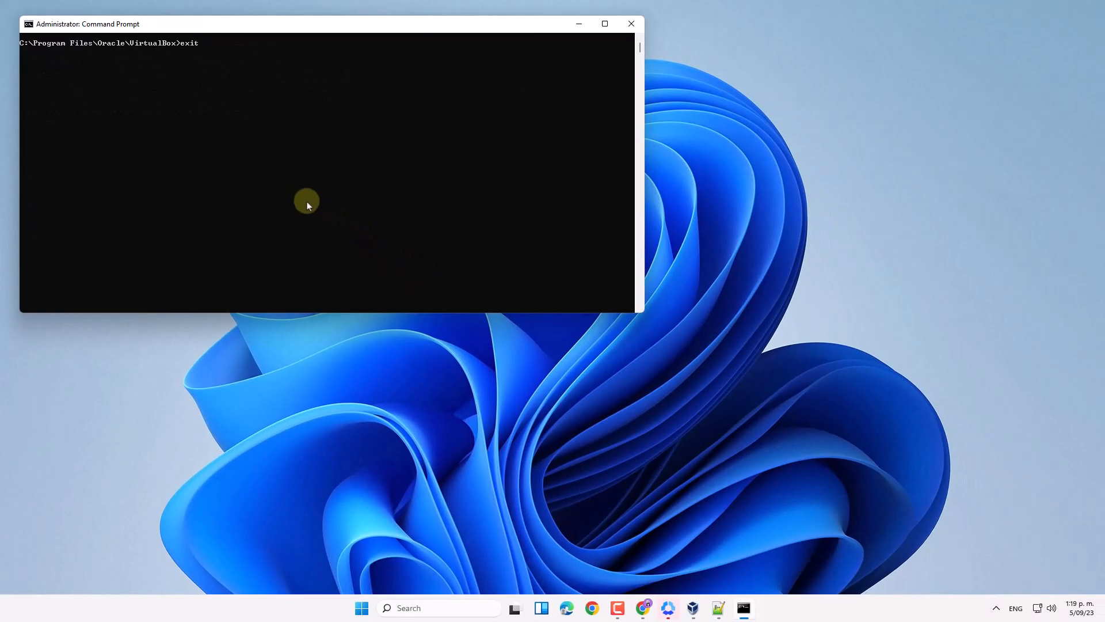
key("Return")
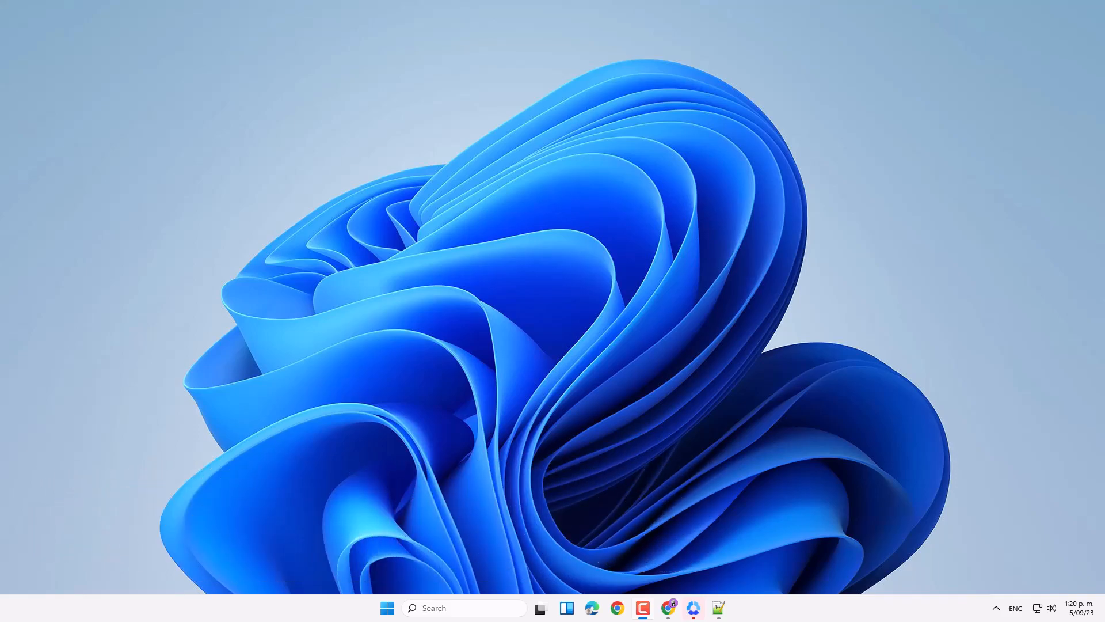
- Search Windows for "vmware" and launch VMware Workstation
left_click(475, 607)
type("vmware")
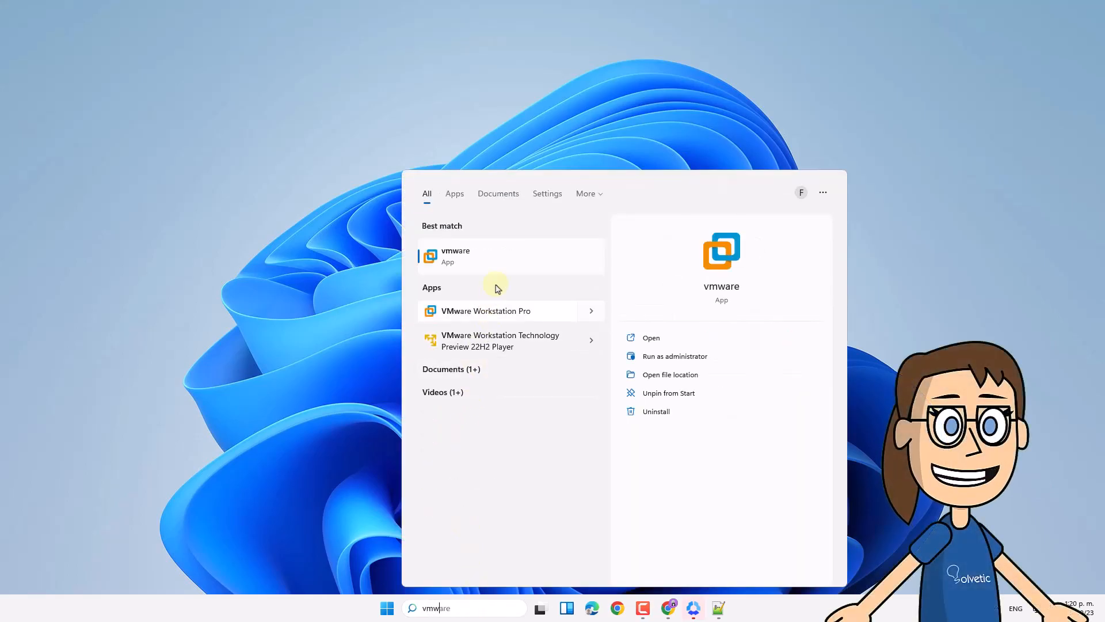
left_click(502, 260)
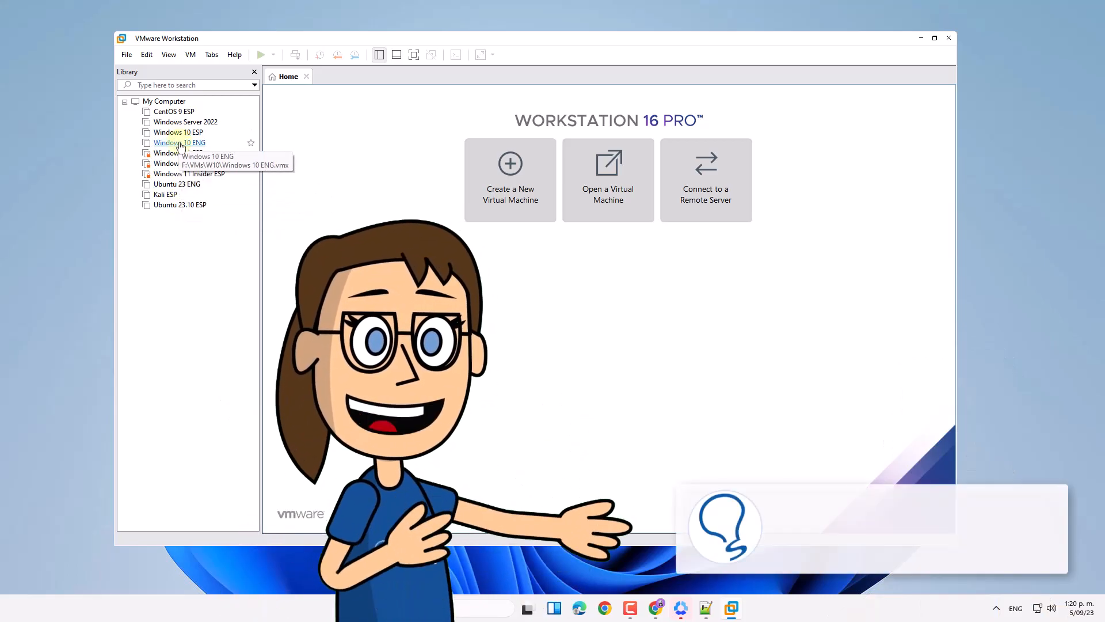
- Expand the hard disk of the Windows 10 ENG virtual machine to a maximum of 180 GB, accept the settings and minimize the window
left_click(179, 142)
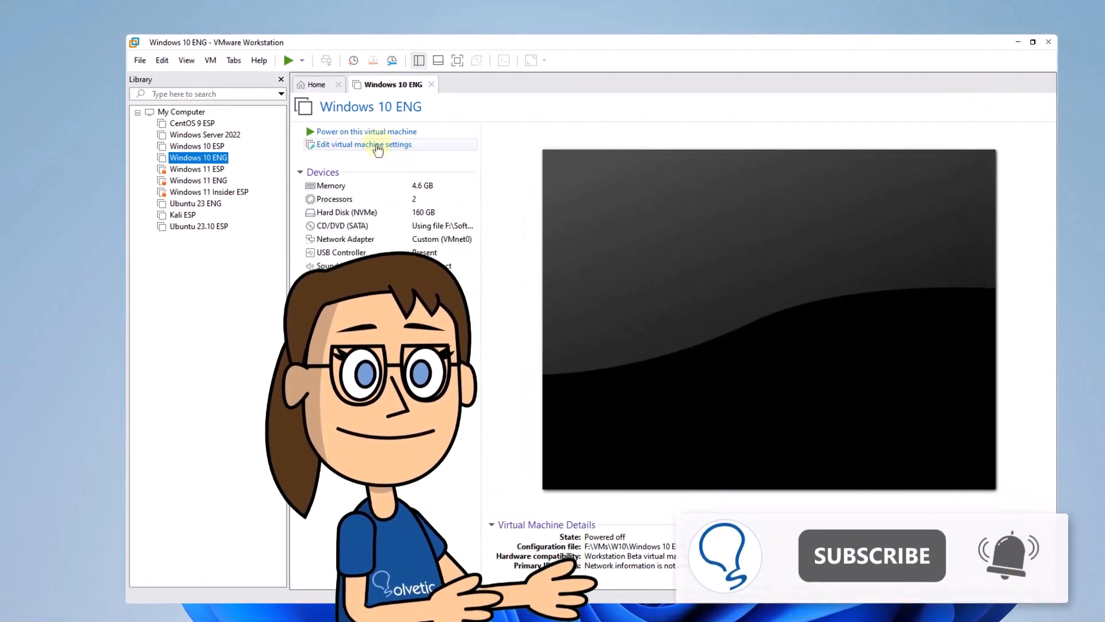
left_click(378, 147)
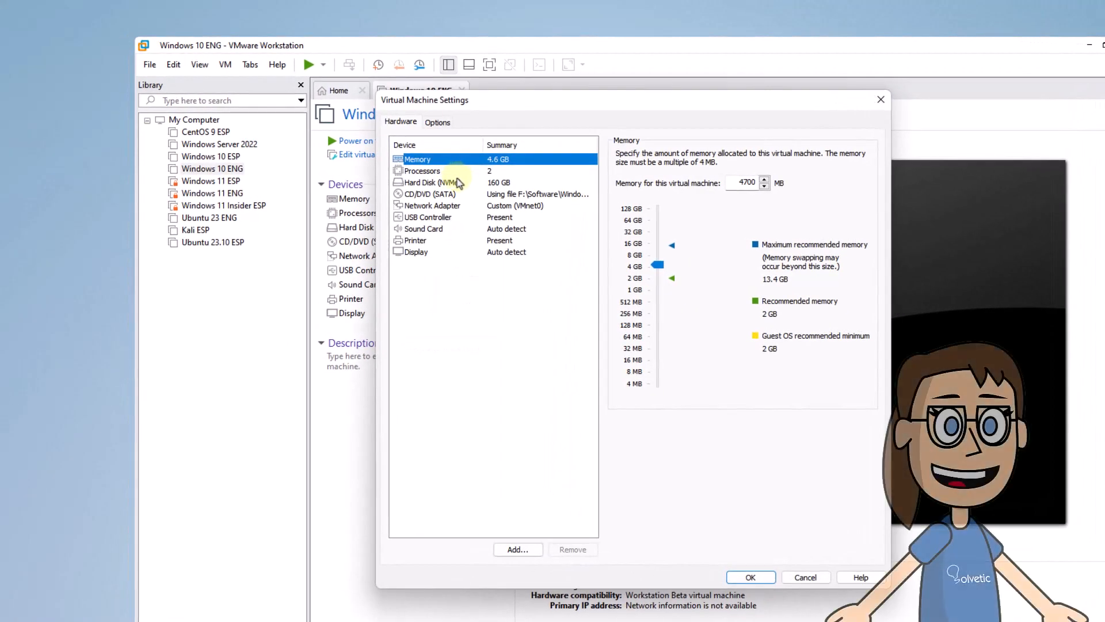
left_click(454, 186)
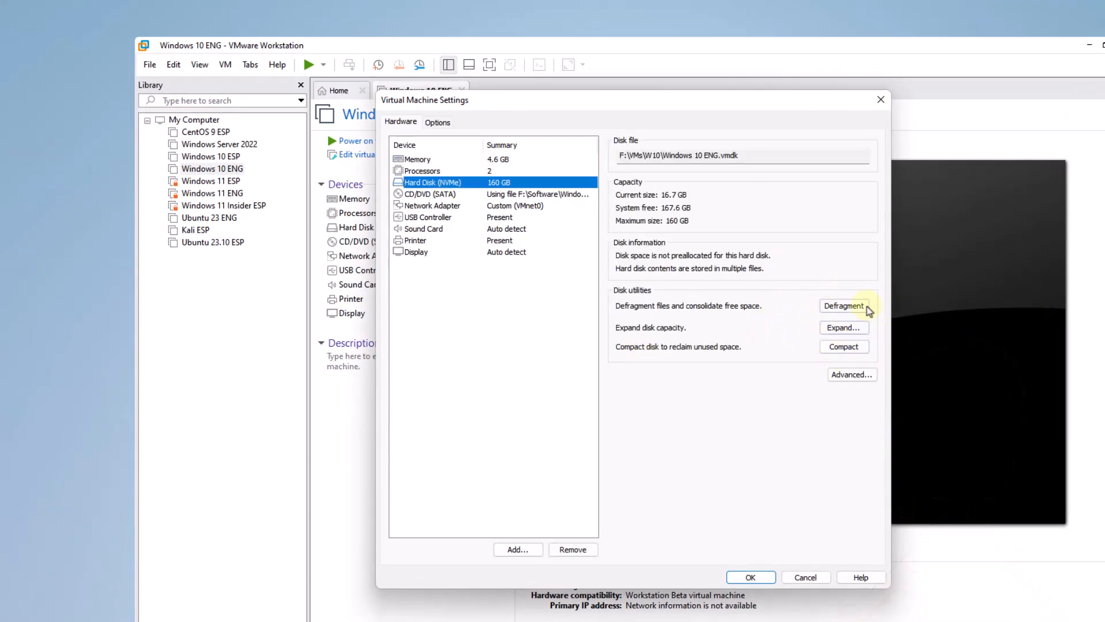
left_click(860, 327)
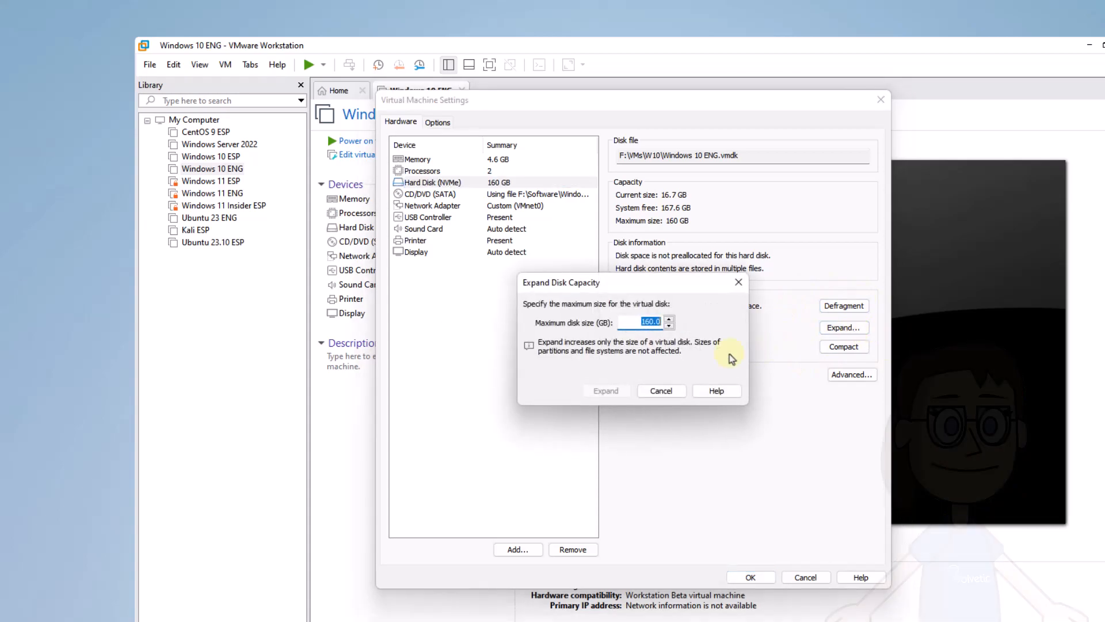
type("8")
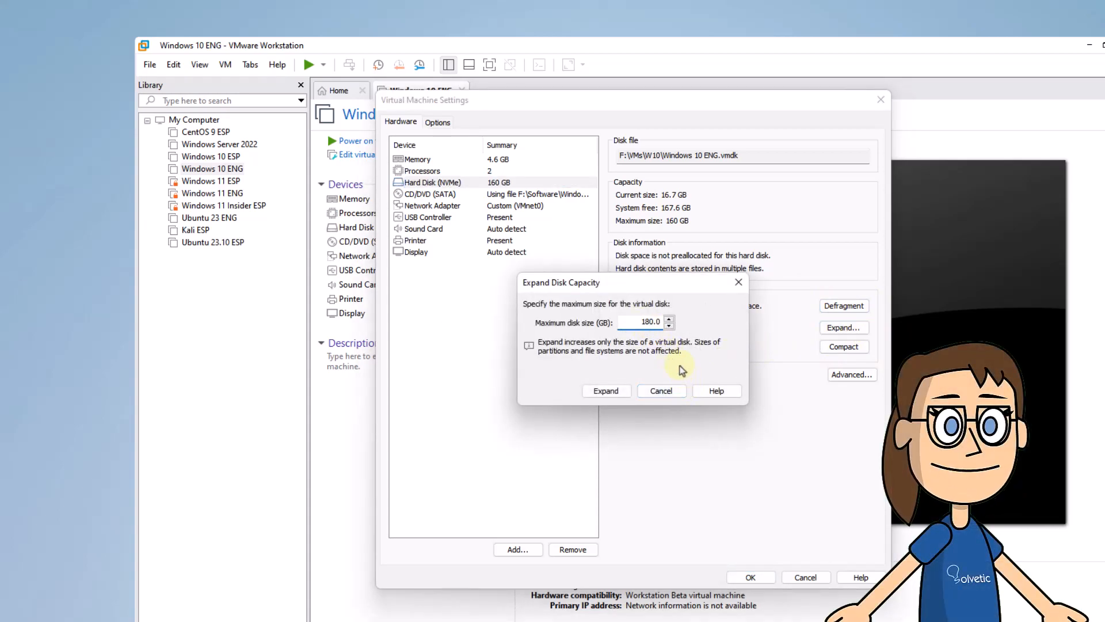
left_click(605, 391)
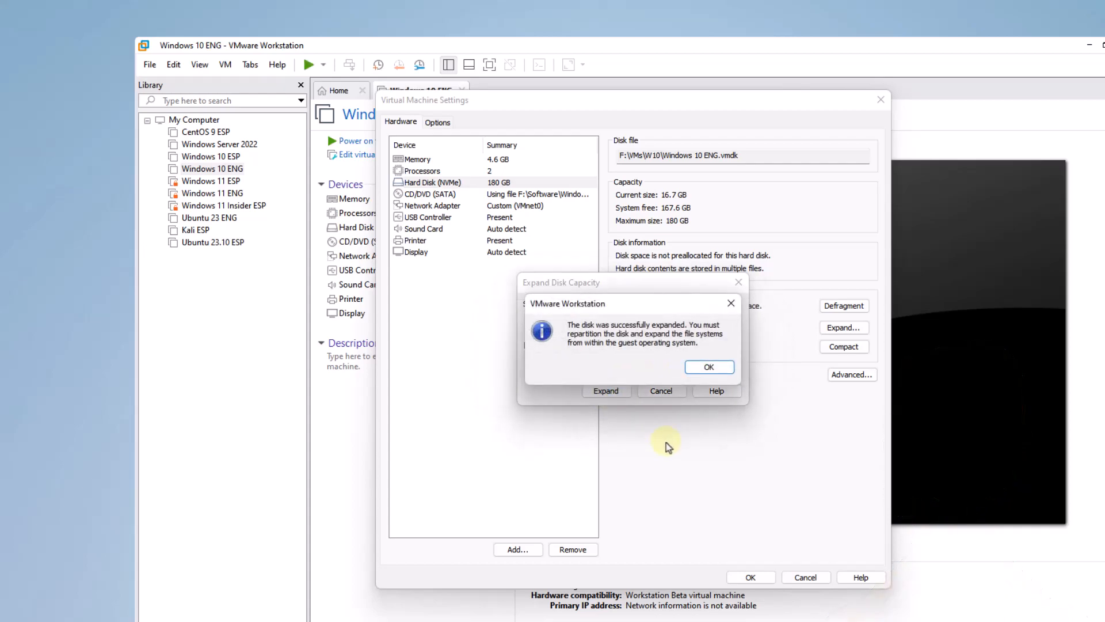
left_click(709, 368)
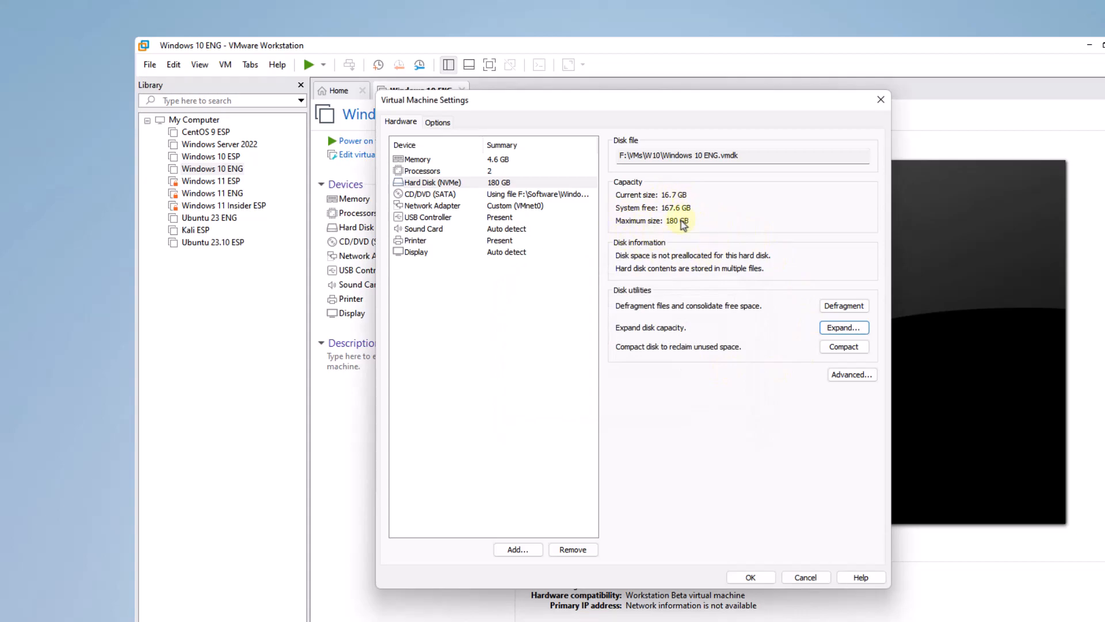
left_click(763, 578)
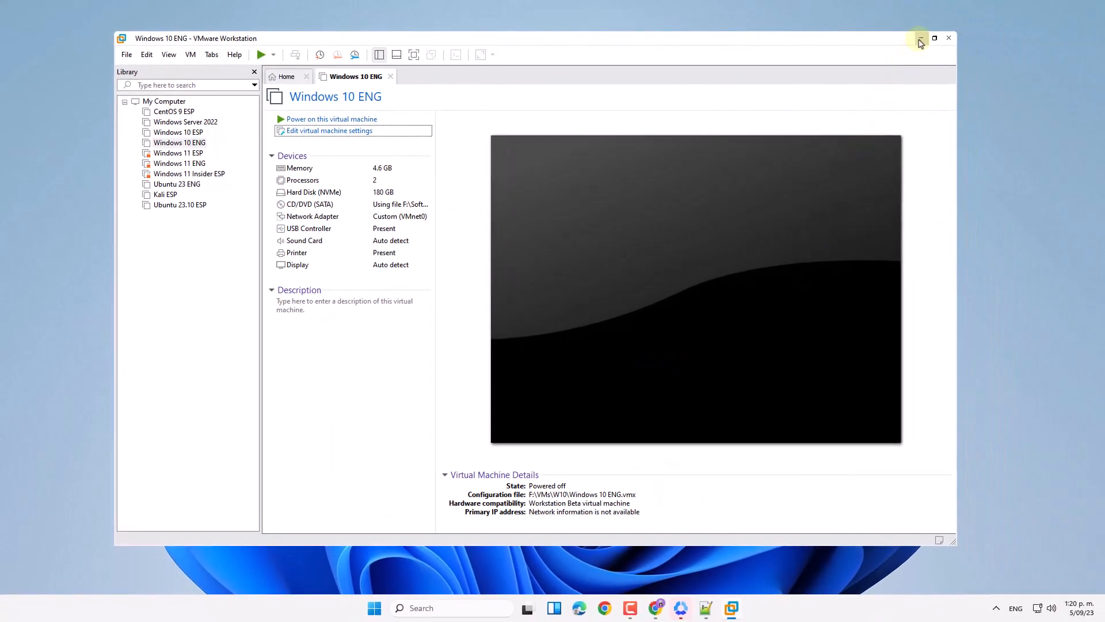
left_click(919, 39)
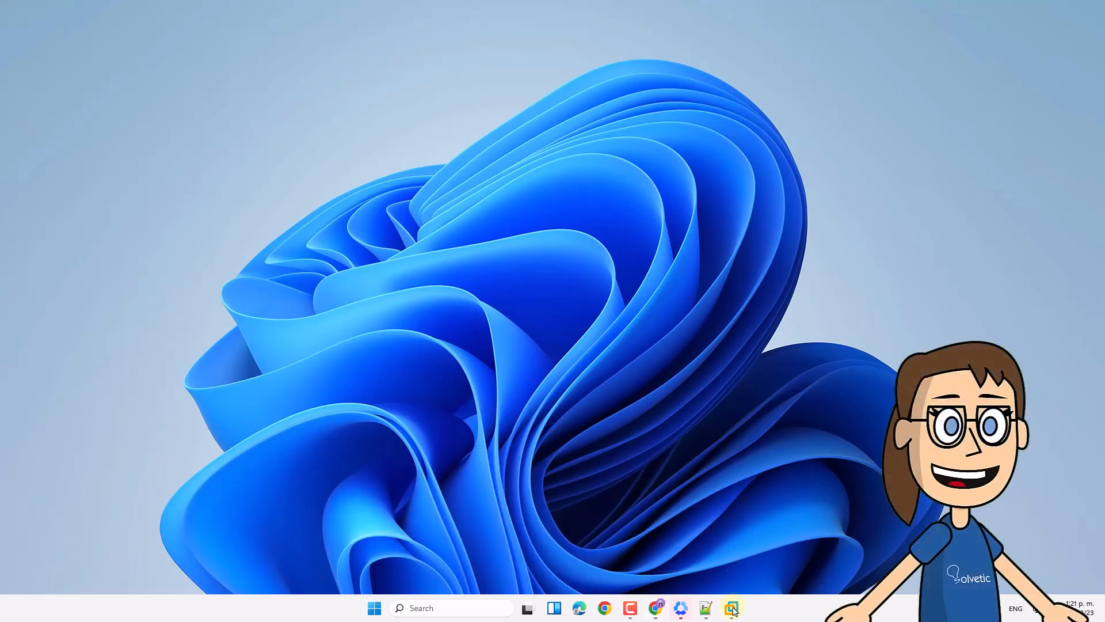
- Restore VMware Workstation and open the hard disk settings of the Ubuntu 23 ENG virtual machine
mouse_move(731, 607)
left_click(648, 547)
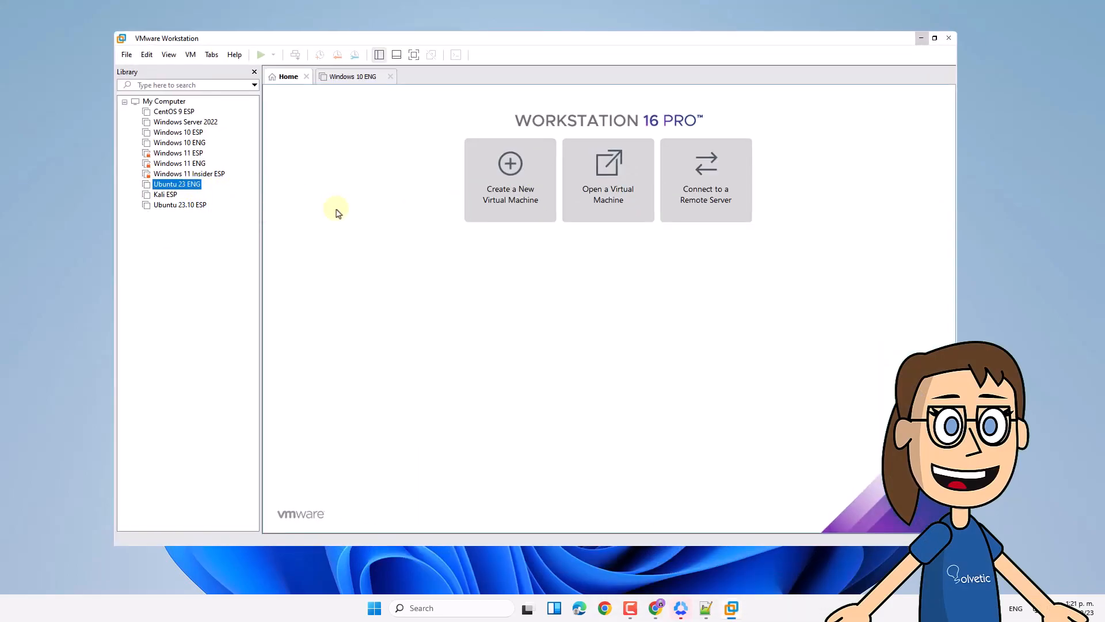
key("Return")
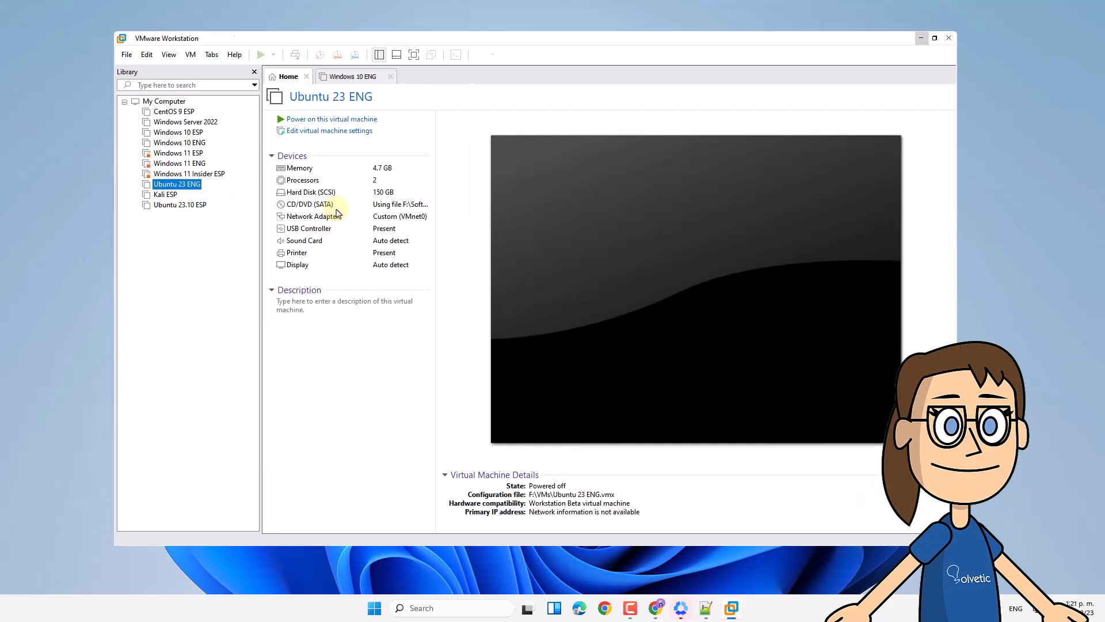
left_click(324, 132)
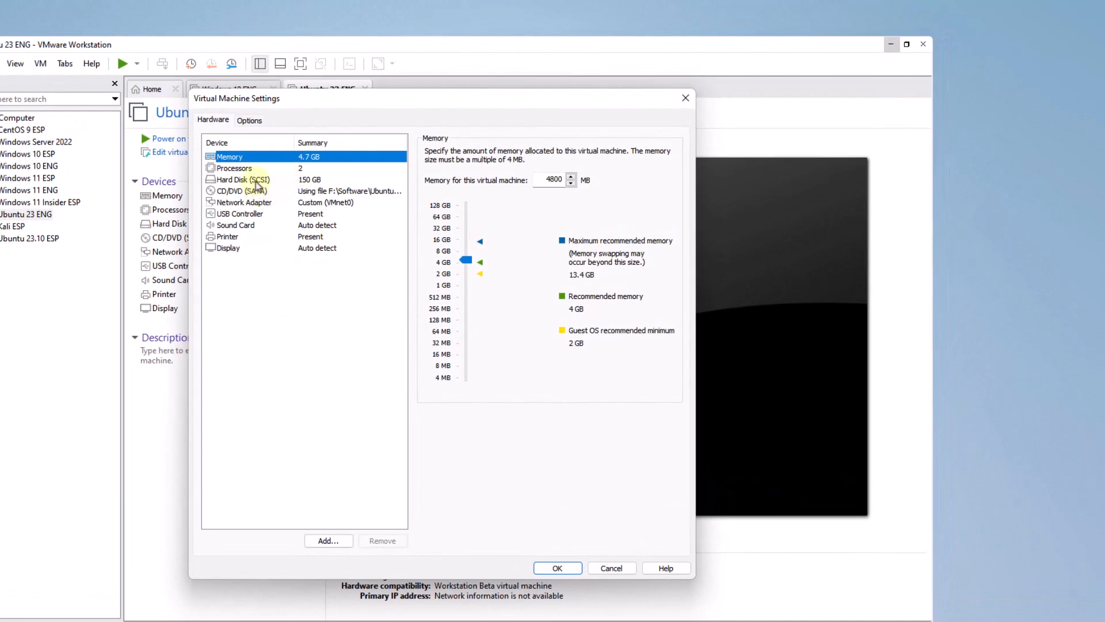
left_click(258, 183)
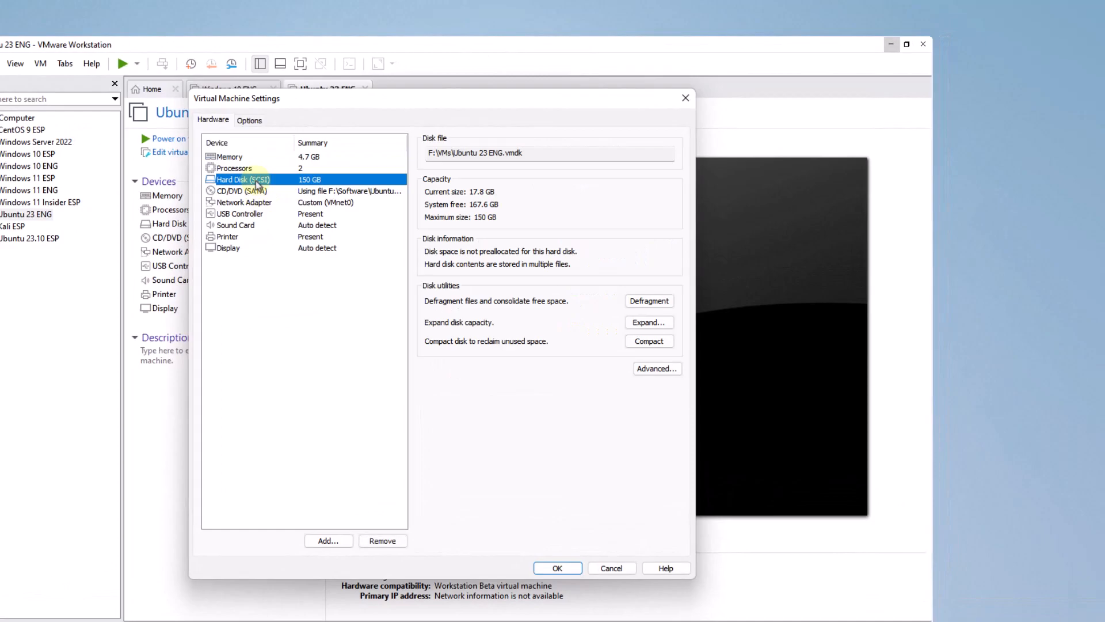
- Set the Ubuntu 23 ENG machine's CD/DVD drive to use the gparted-live-1.0.0-3-i686 ISO image from the Software\gparted folder
left_click(254, 193)
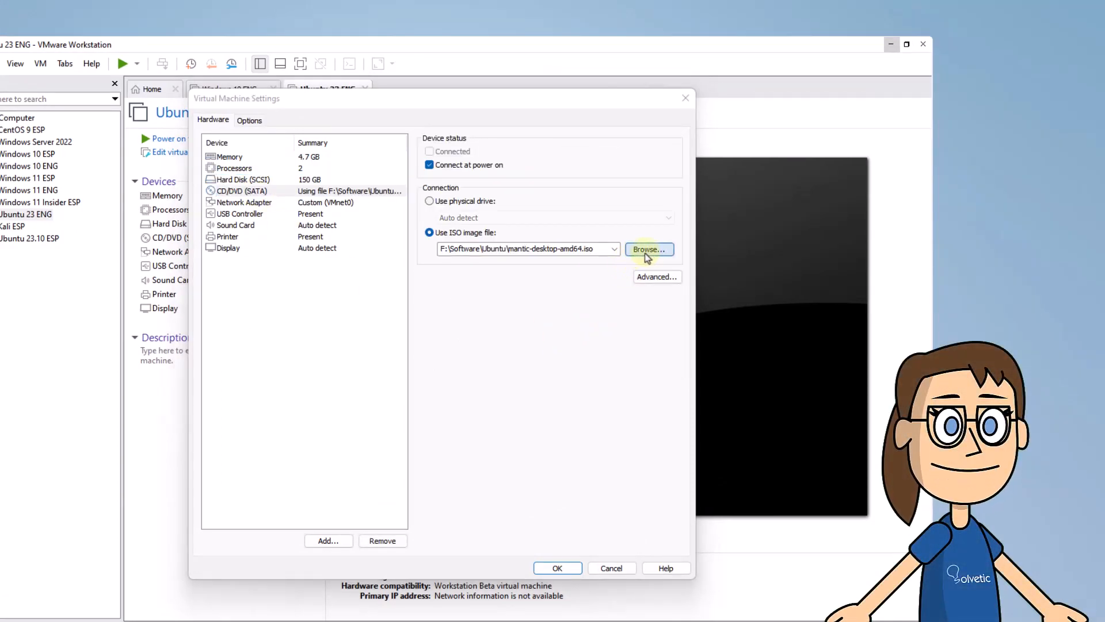
left_click(640, 253)
left_click(423, 147)
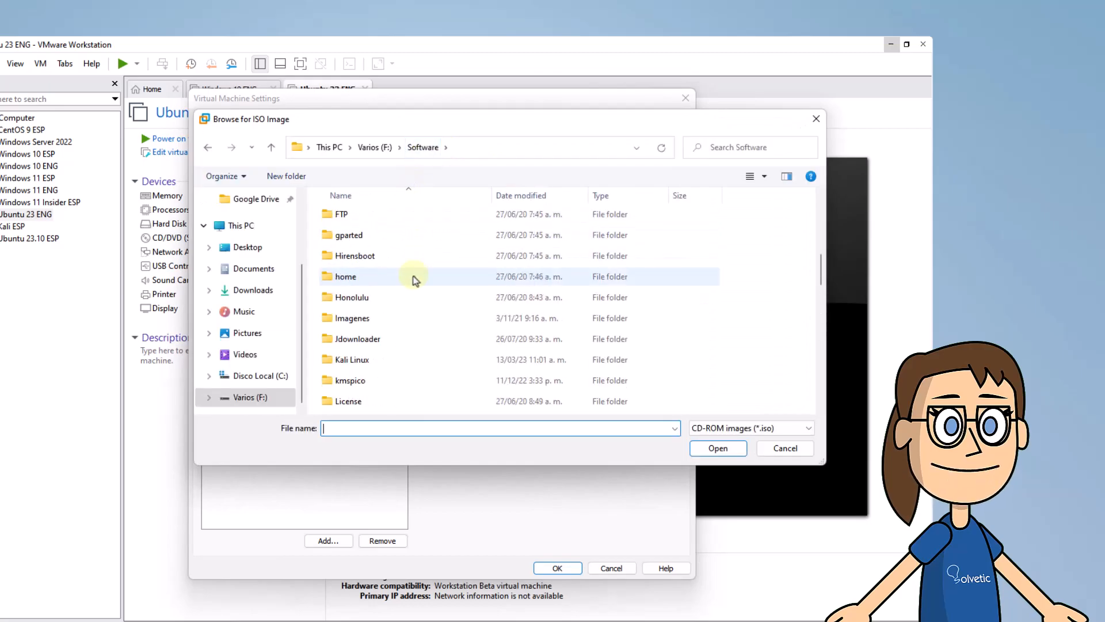
double_click(382, 236)
left_click(377, 218)
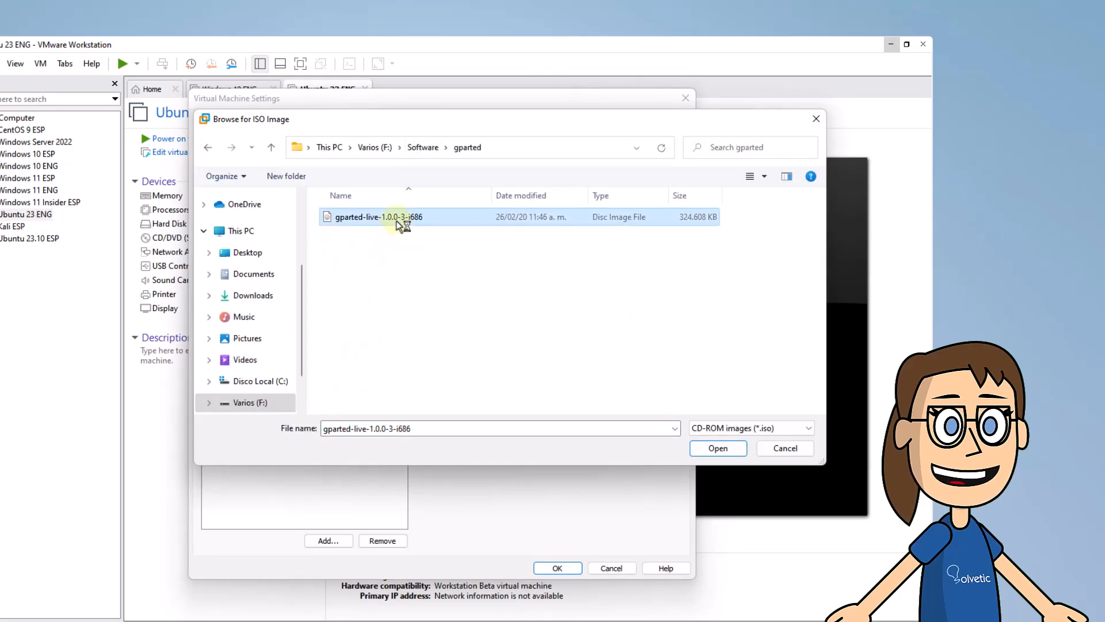
left_click(714, 447)
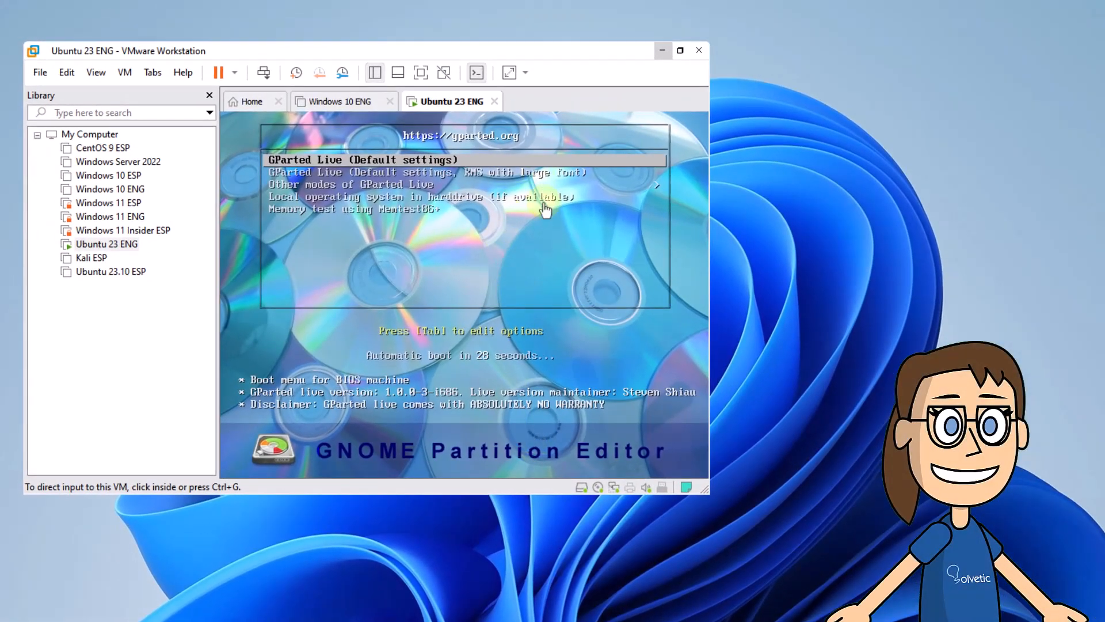
- Boot GParted Live with its default settings in the virtual machine and enlarge the VMware Workstation window
left_click(531, 249)
key("Down")
key("Up")
key("Return")
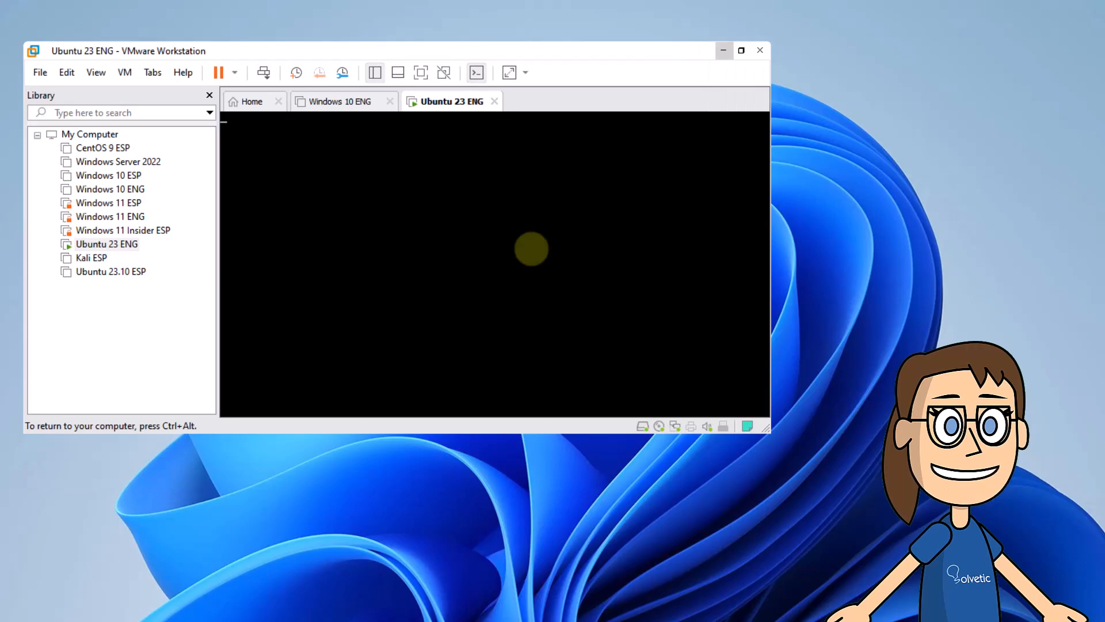
key("ctrl+alt")
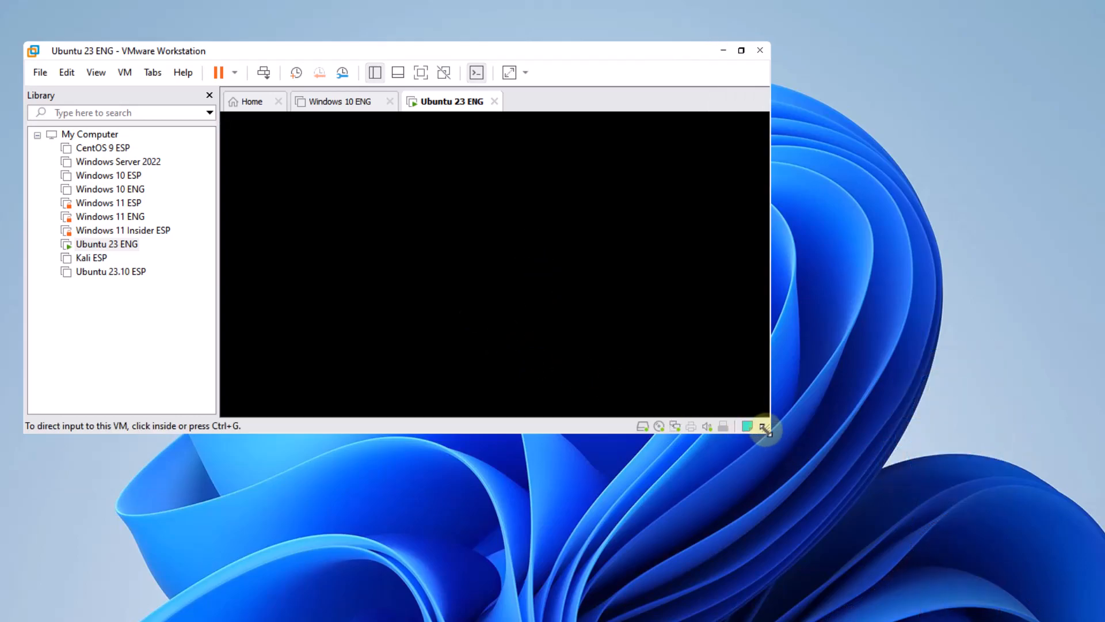
left_click_drag(765, 429, 775, 482)
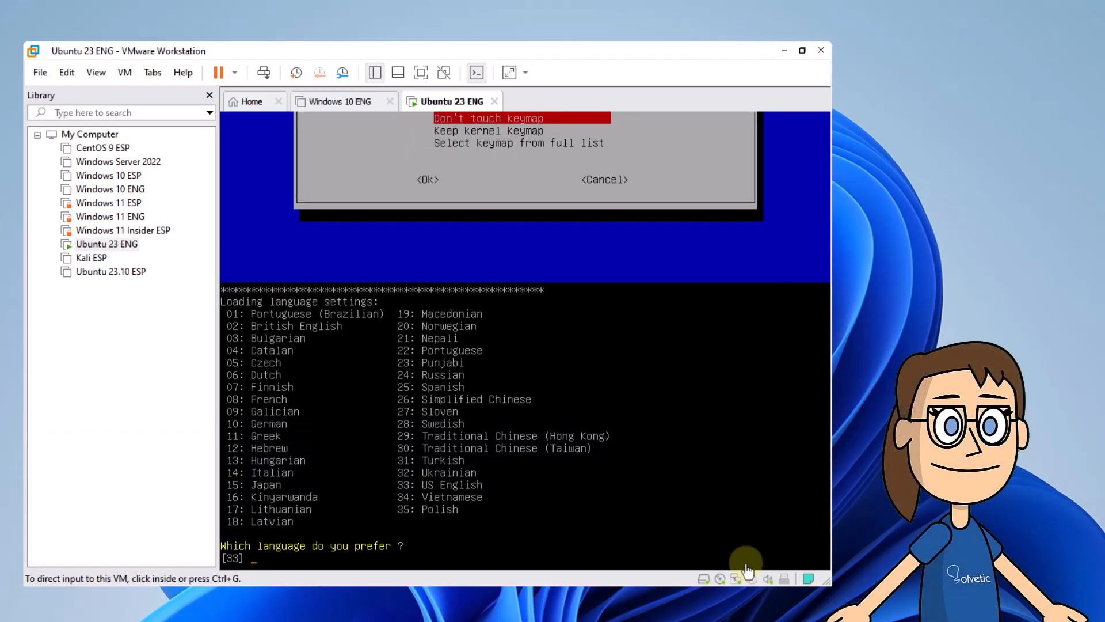
- Choose language 33 (US English) for the live system and continue with mode 0 to start GParted automatically
left_click(655, 536)
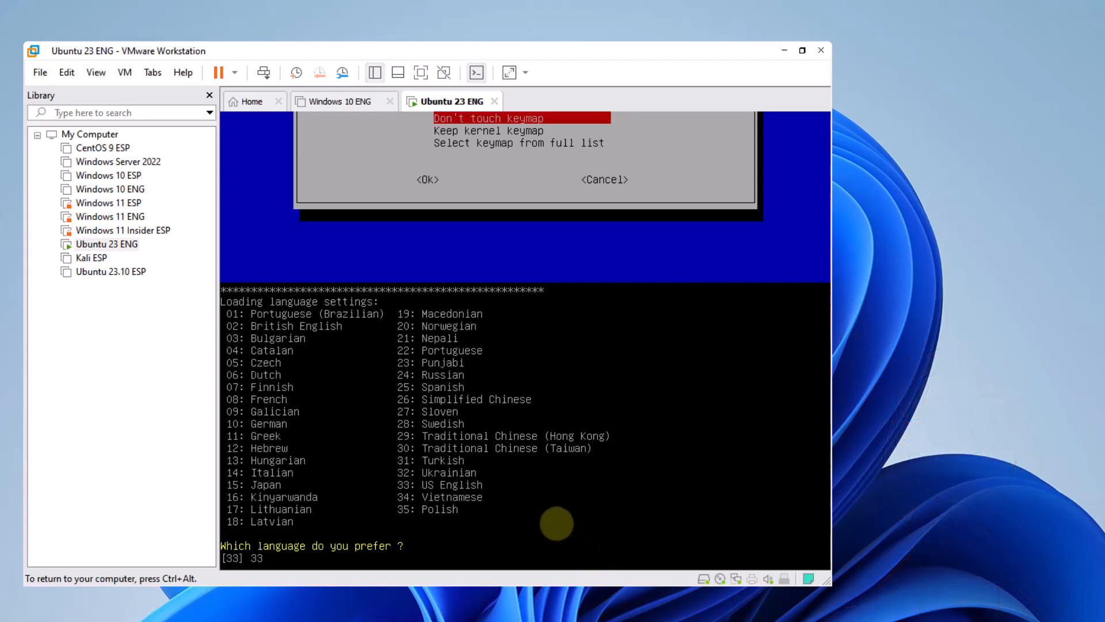
key("ctrl+alt")
left_click(310, 554)
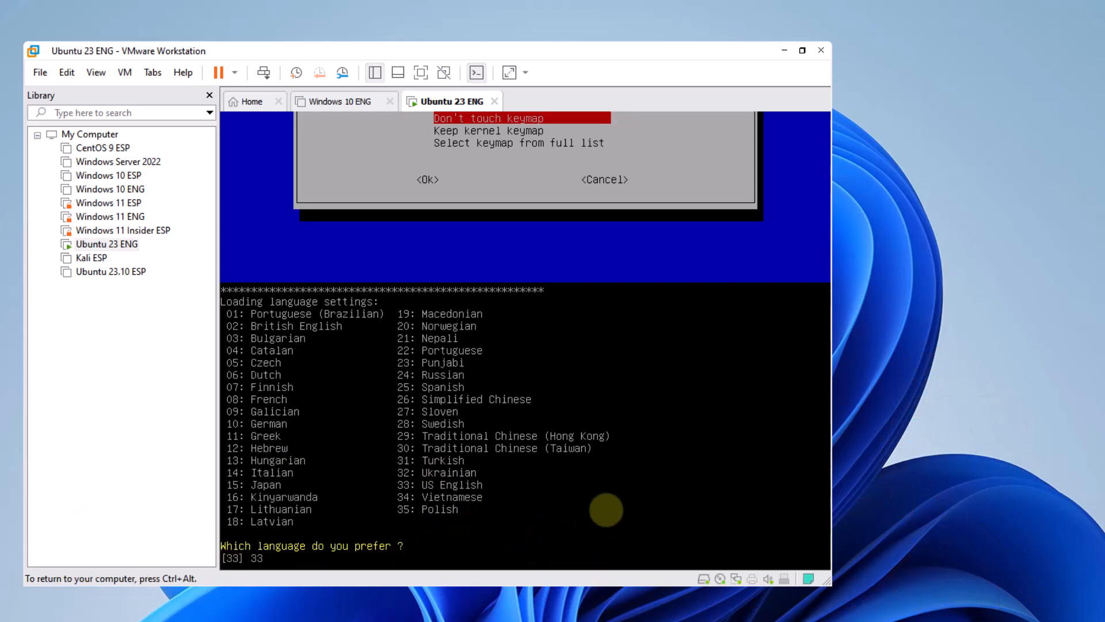
key("Return")
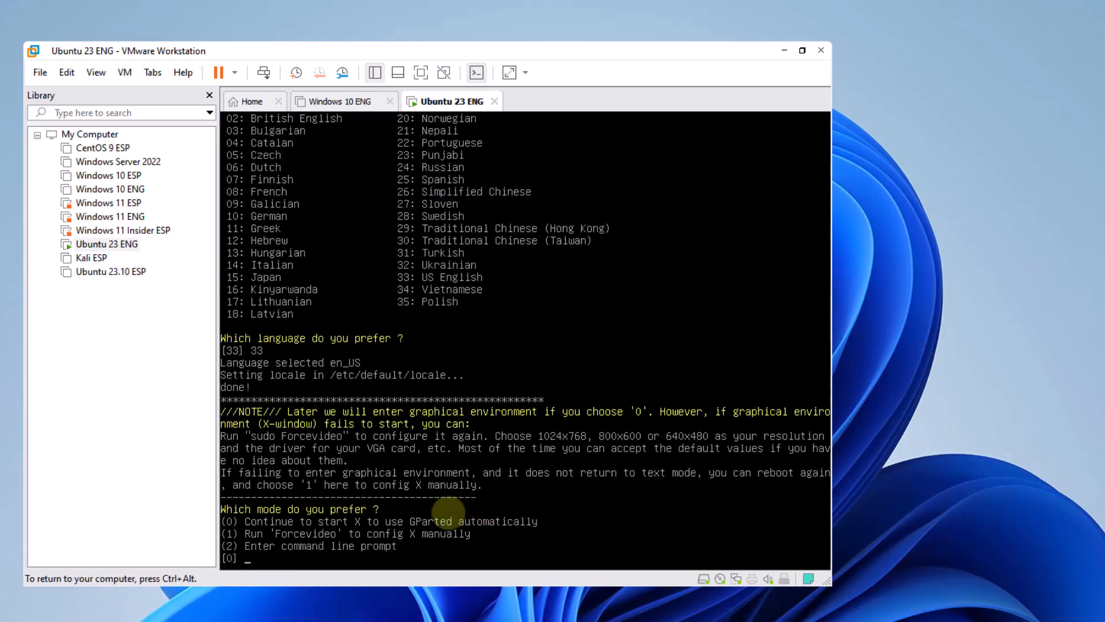
key("Return")
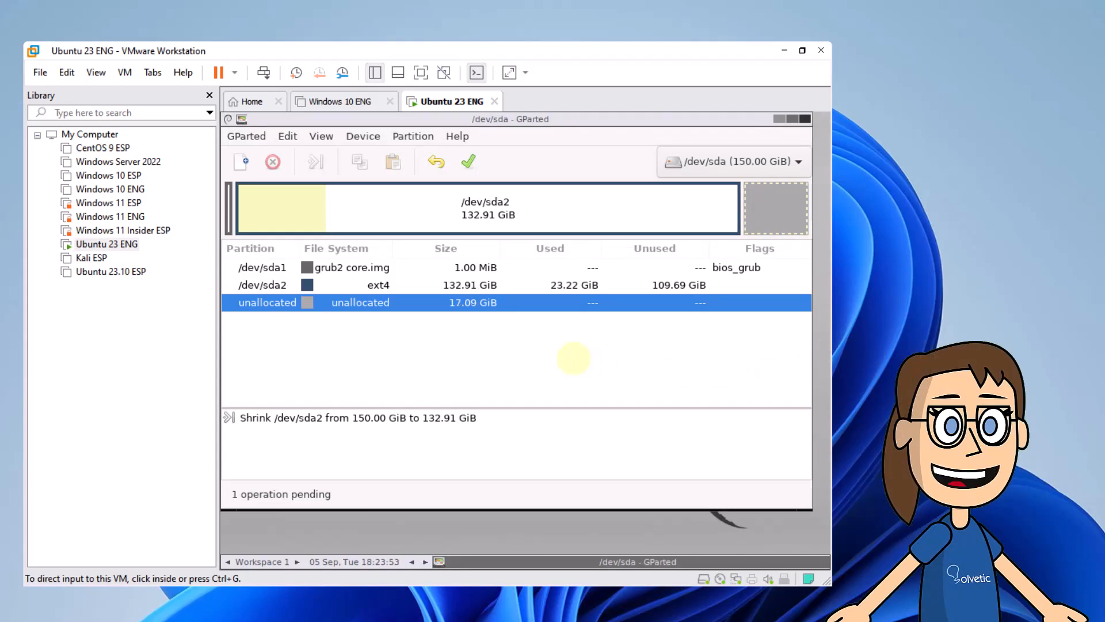
- Queue a move of partition /dev/sda2 with 17501 MiB preceding and 0 MiB following it, and ask to apply the pending operation
left_click(574, 358)
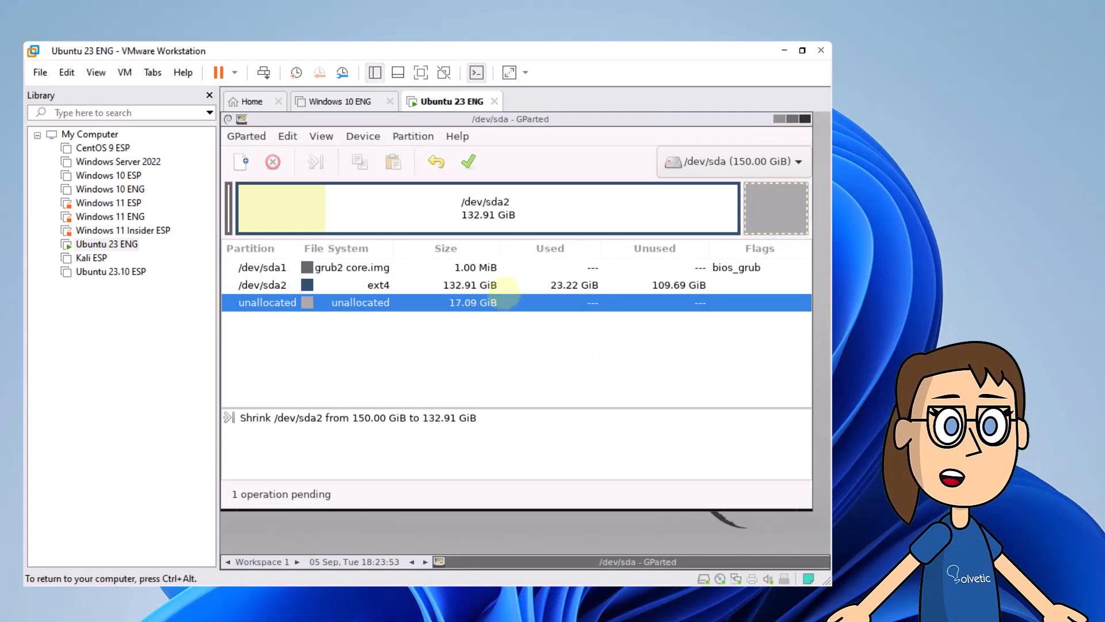
left_click(518, 285)
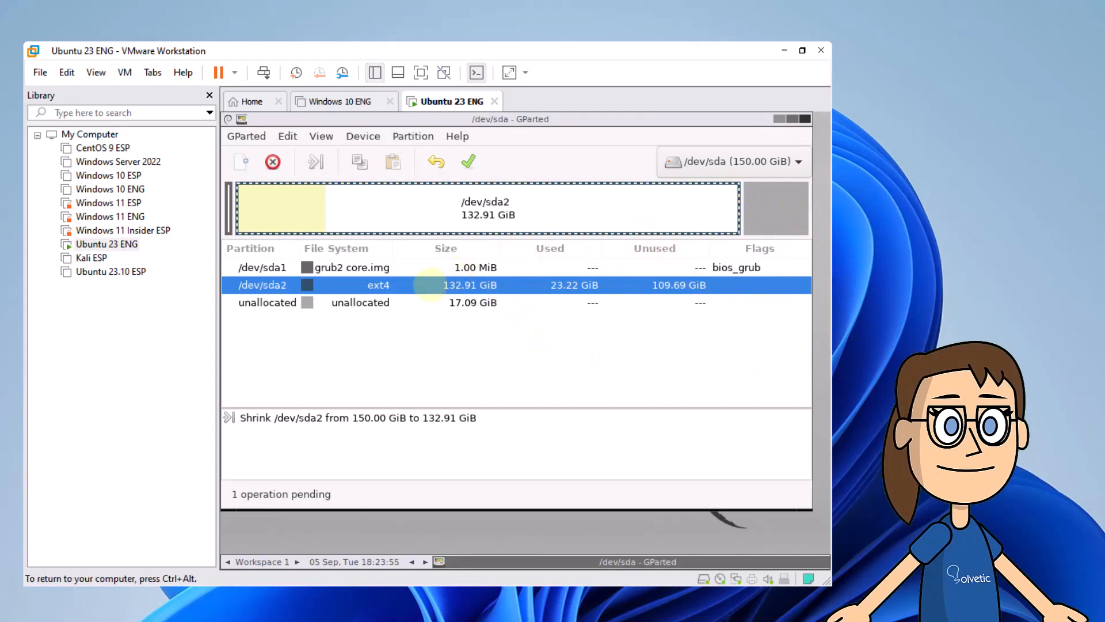
right_click(358, 282)
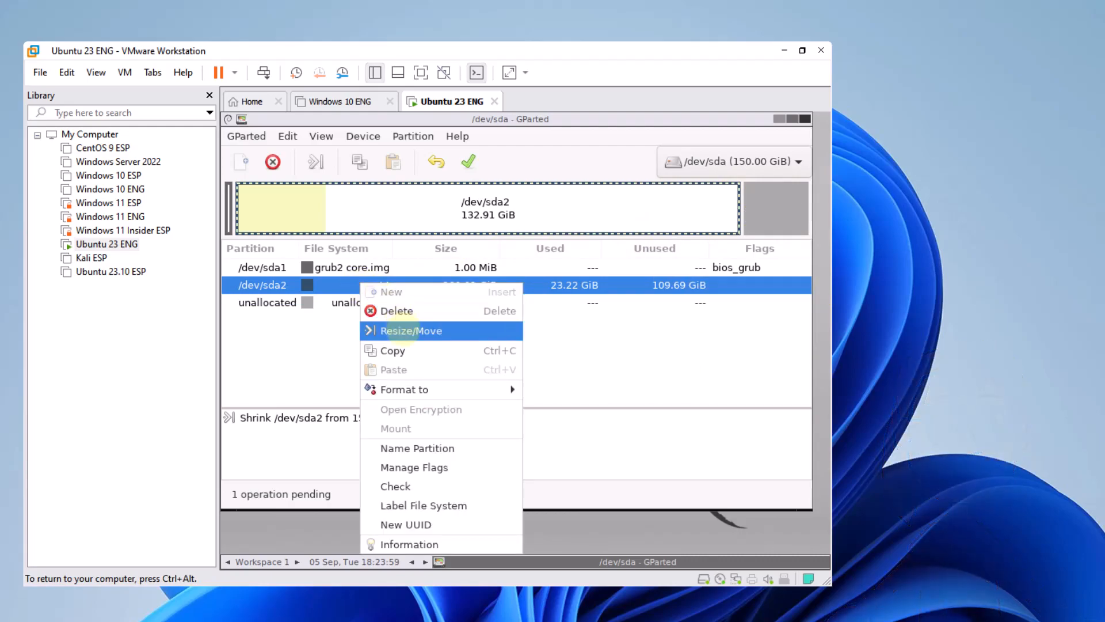
left_click(403, 331)
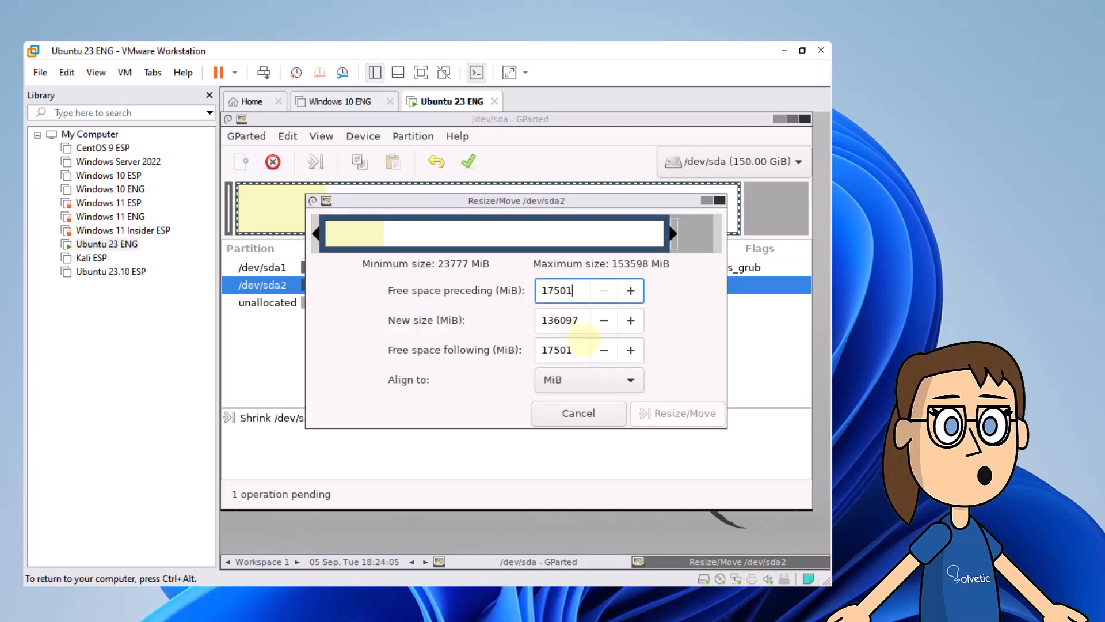
key("Tab")
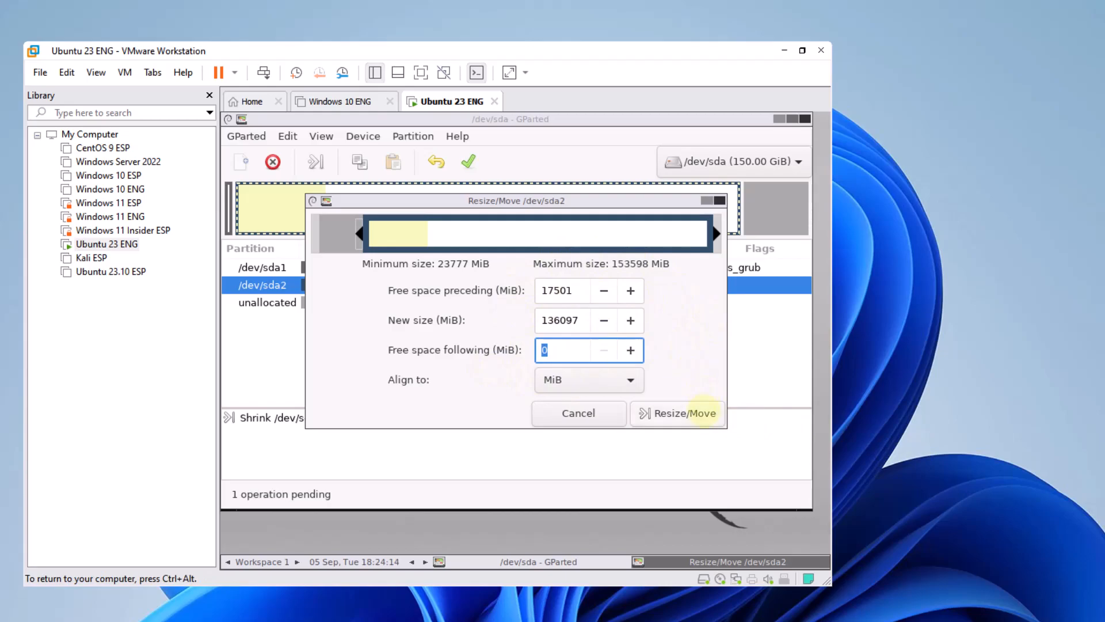
left_click(704, 411)
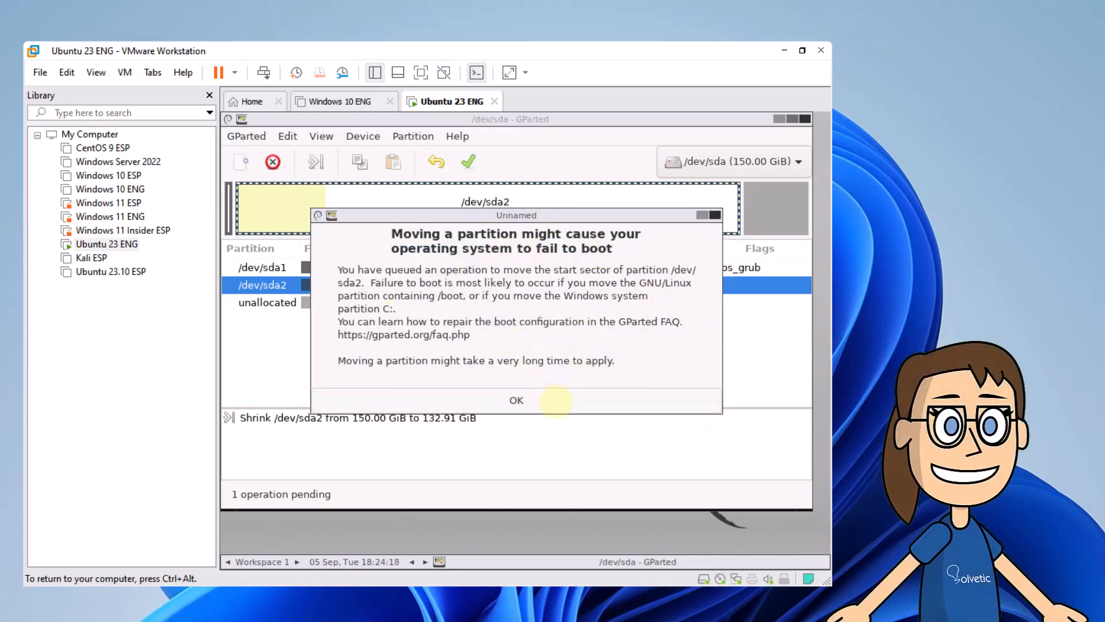
left_click(554, 400)
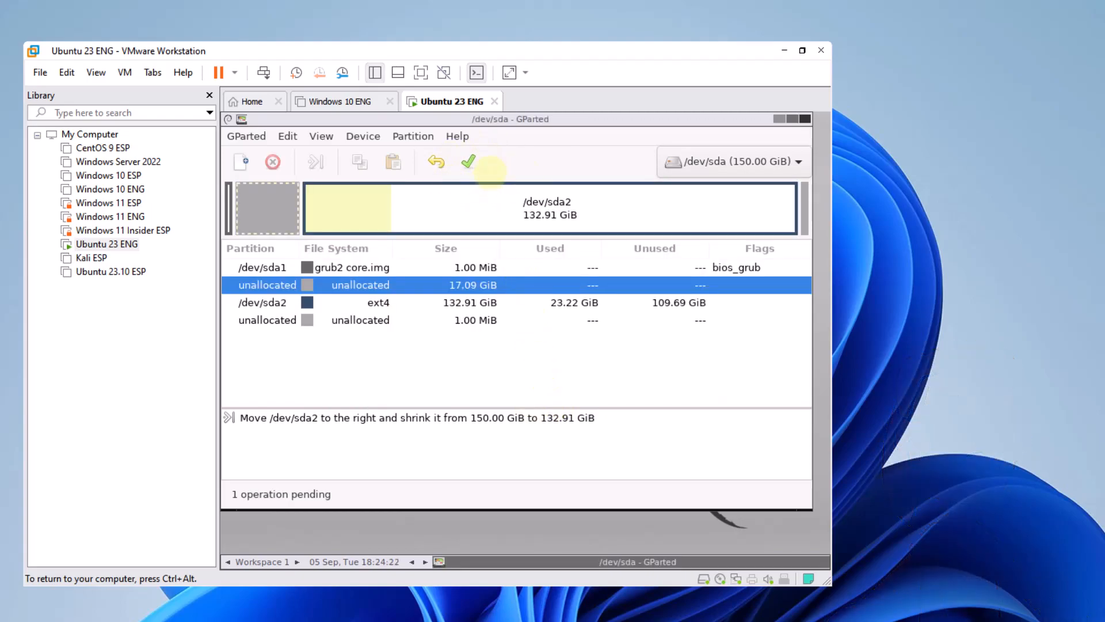
left_click(469, 161)
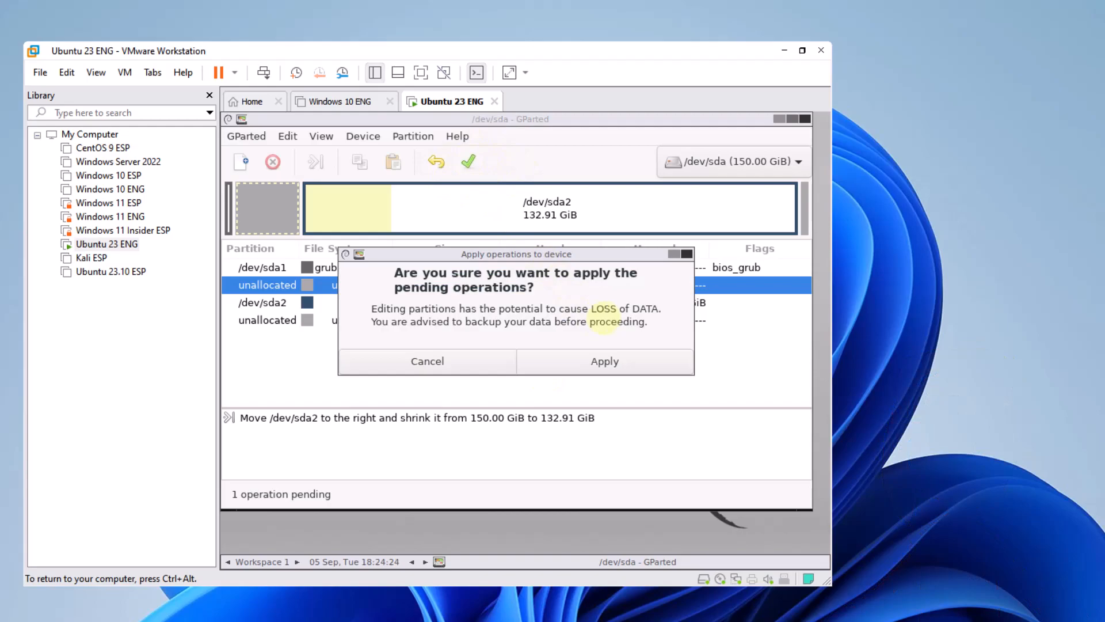
key("ctrl+alt")
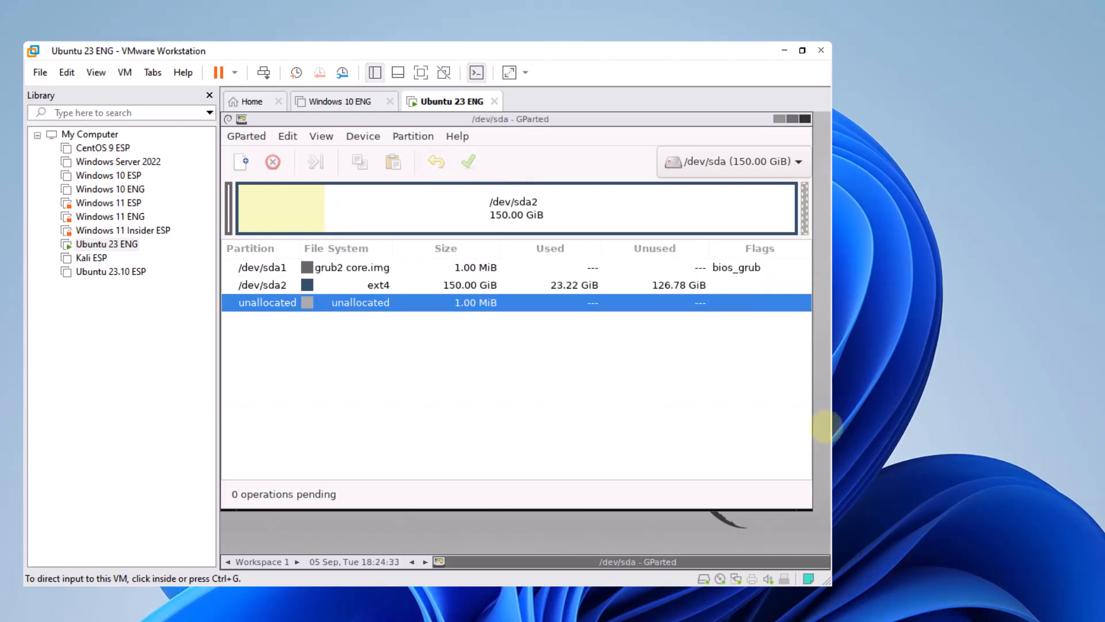
- Quit GParted, shut down the live session and minimize the VMware Workstation window
left_click(545, 421)
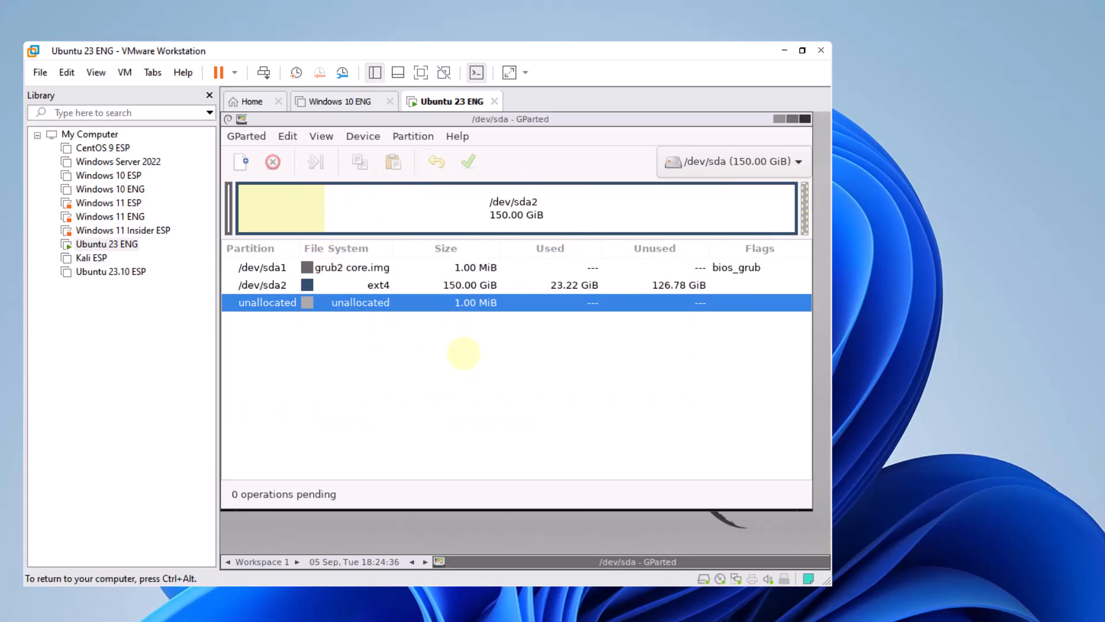
left_click(246, 136)
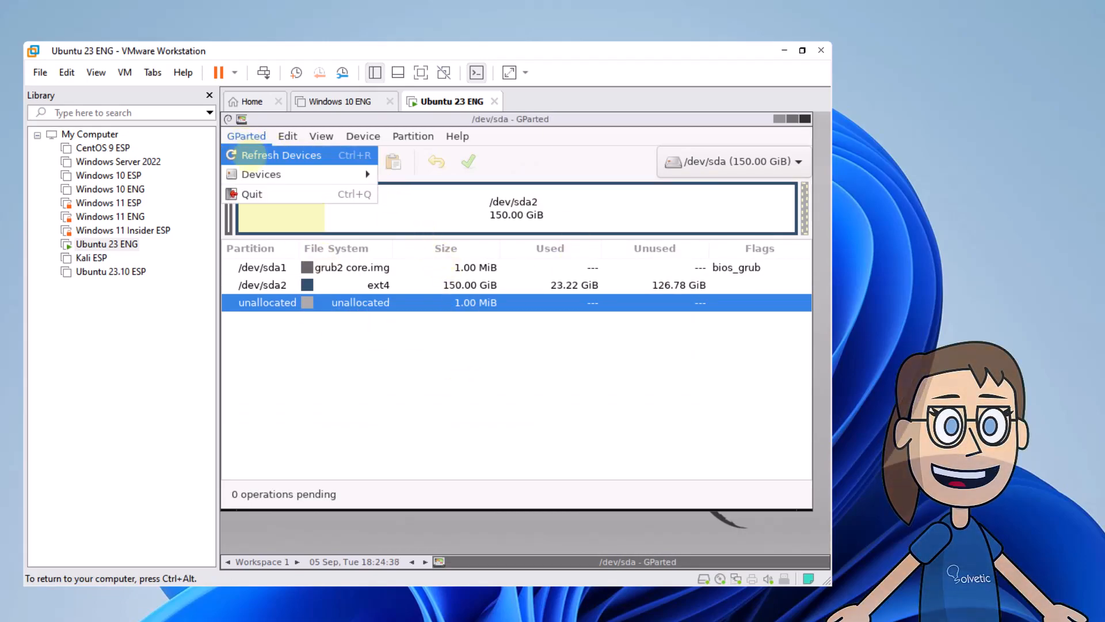
left_click(262, 194)
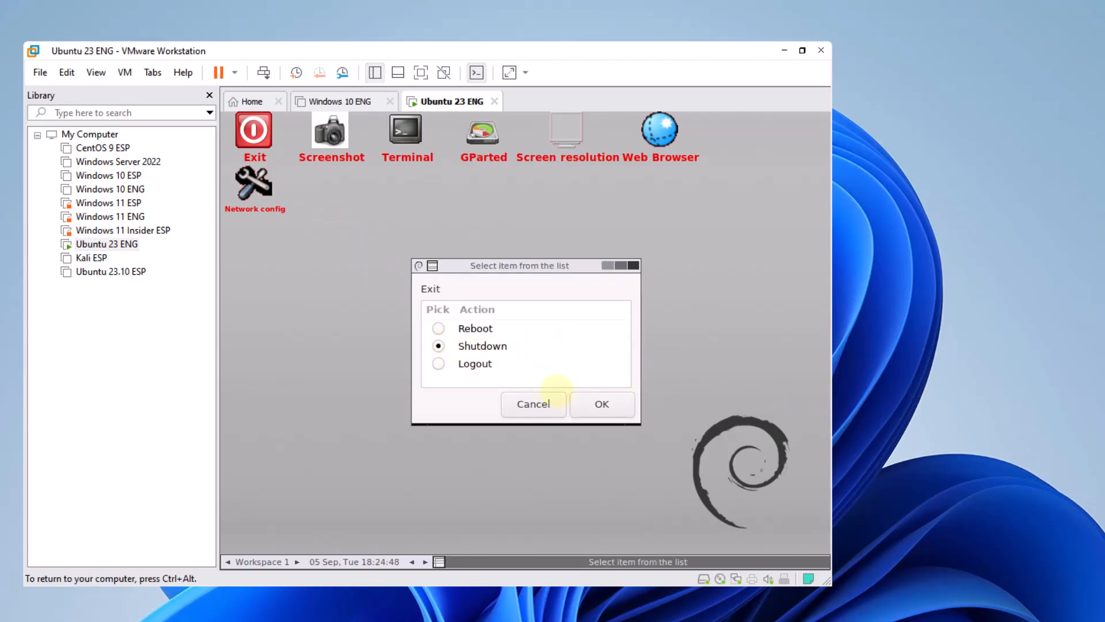
left_click(602, 404)
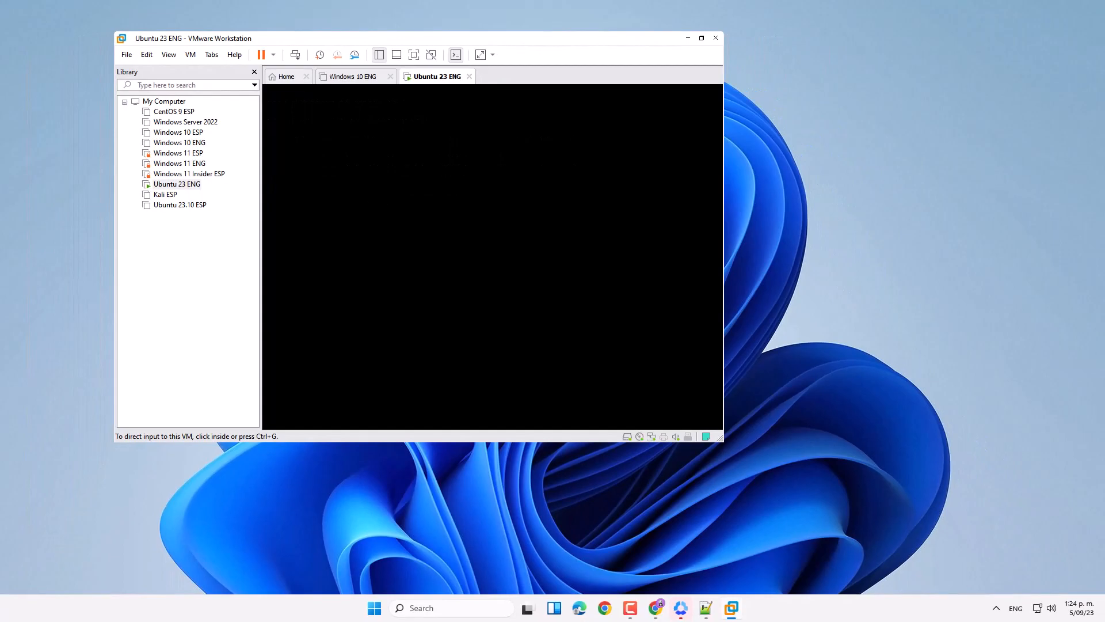
left_click(365, 349)
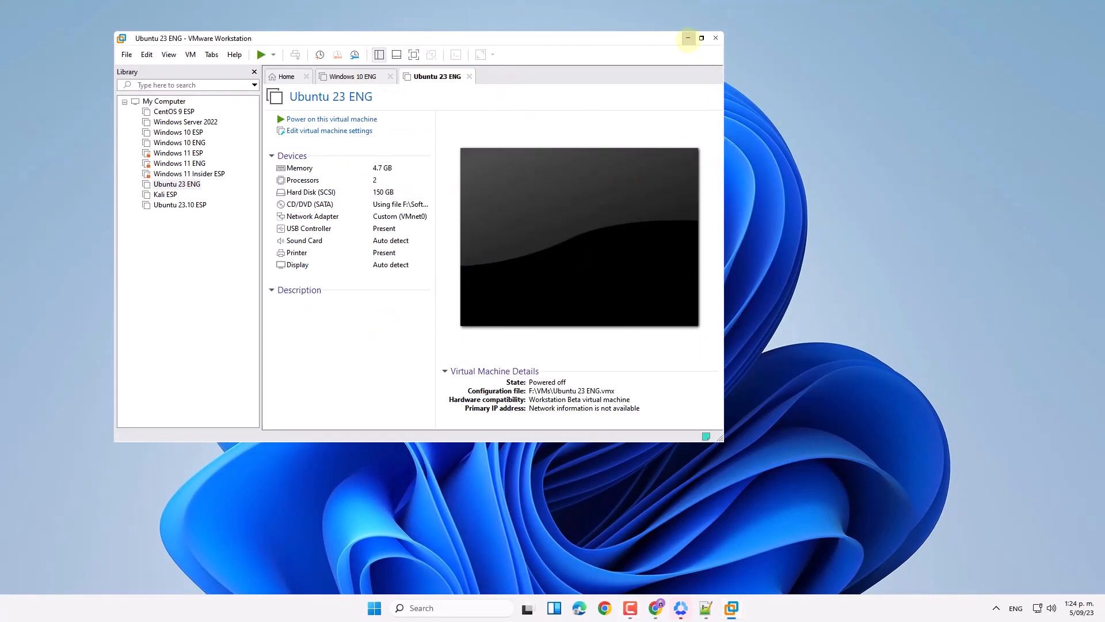
left_click(688, 38)
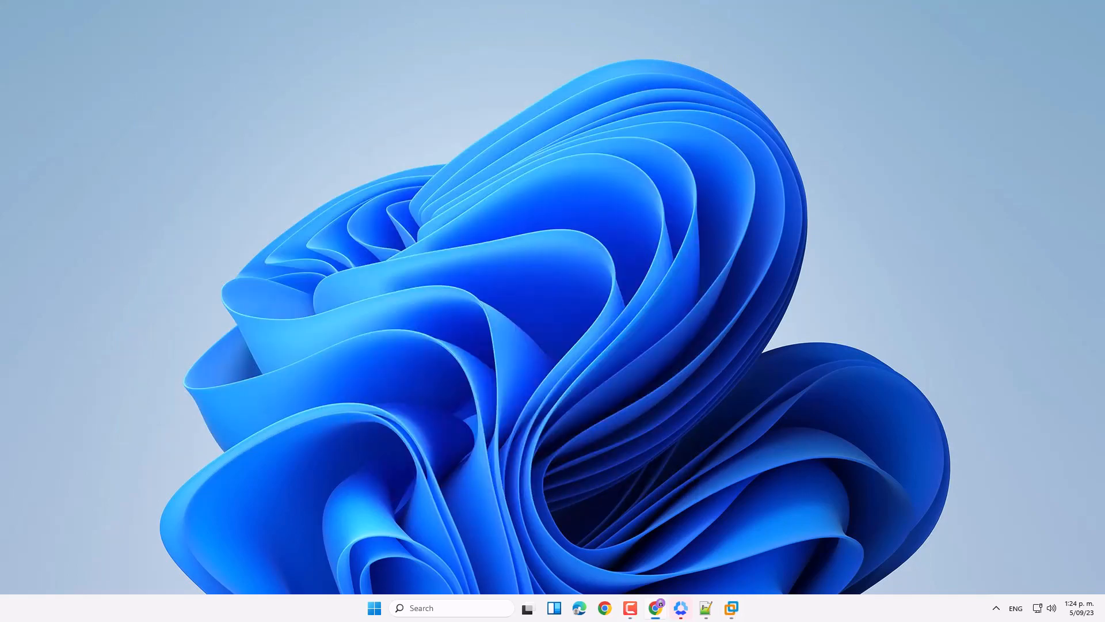